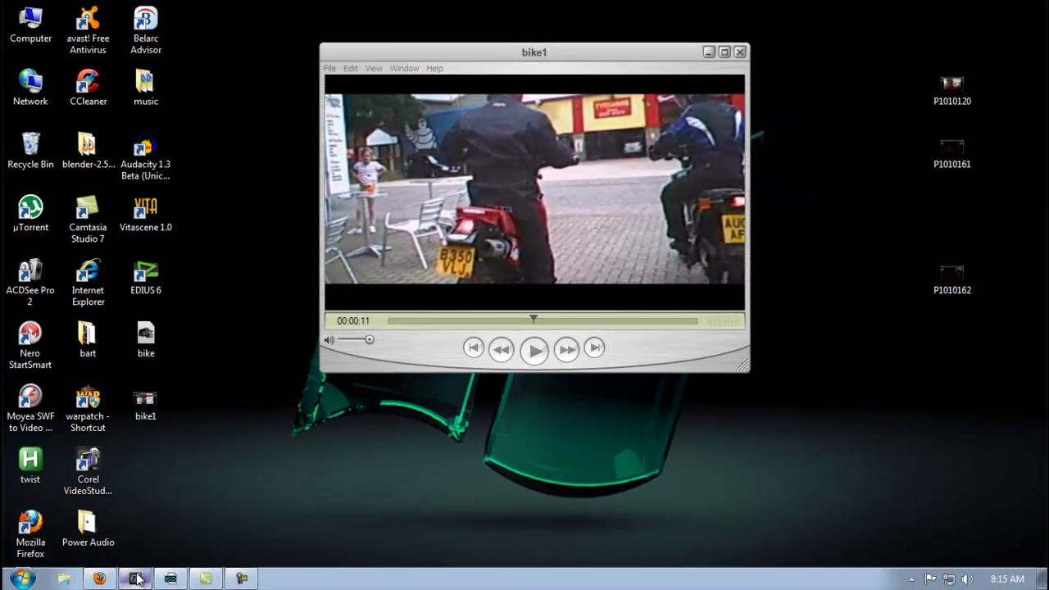
Switch to Corel VideoStudio Pro and replace bike1.mp4 on the video track with the first "Short version" clip from the pixi folder
{"action": "left_click", "coordinate": [137, 578]}
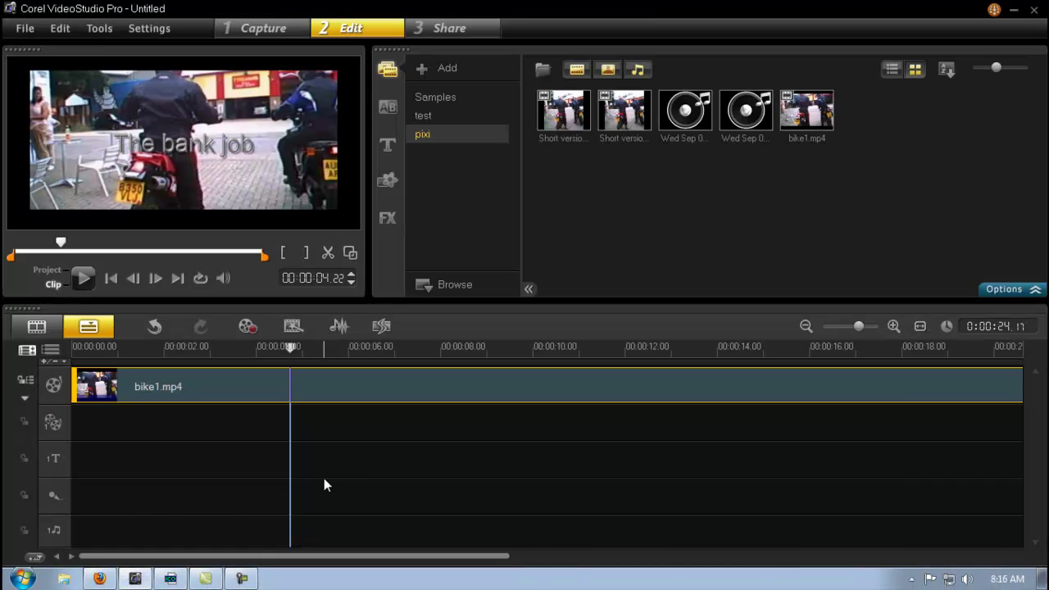
{"action": "key", "text": "Delete"}
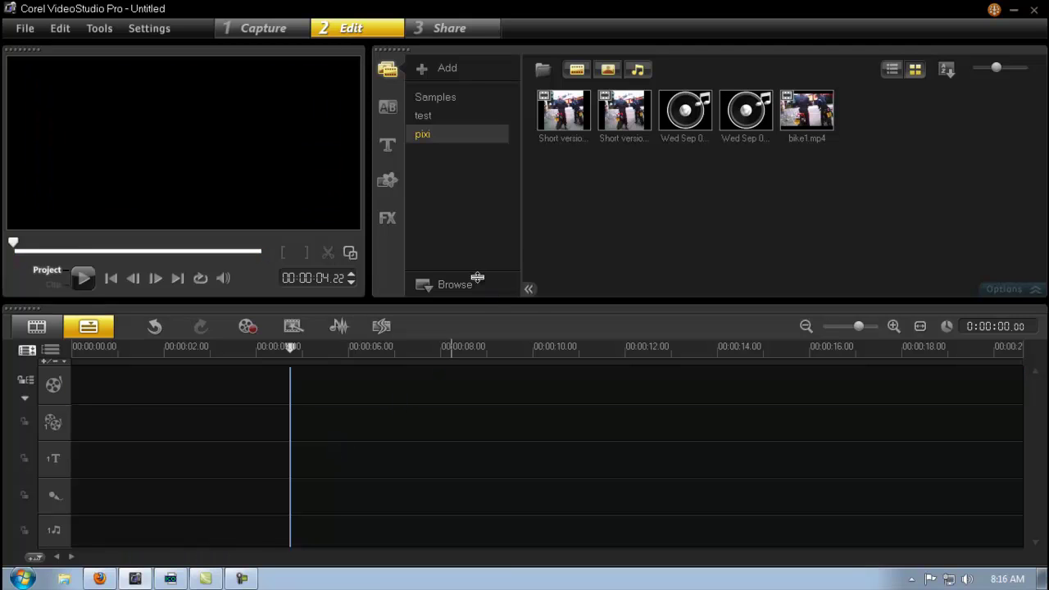
{"action": "left_click_drag", "start_coordinate": [577, 131], "coordinate": [480, 399]}
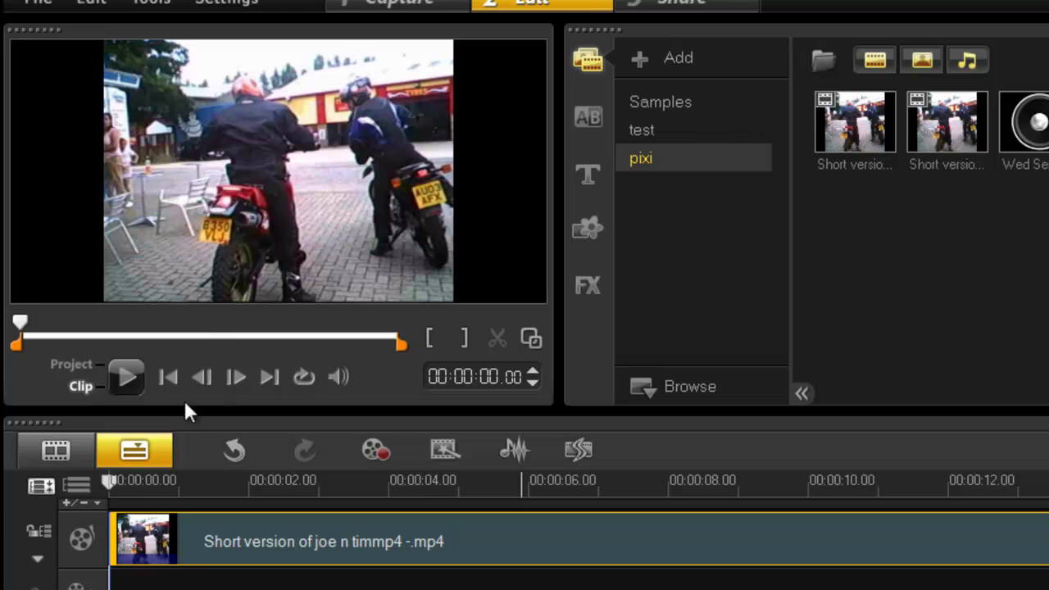
Preview the first two seconds of the timeline clip and return the playhead to its start
{"action": "left_click", "coordinate": [130, 378]}
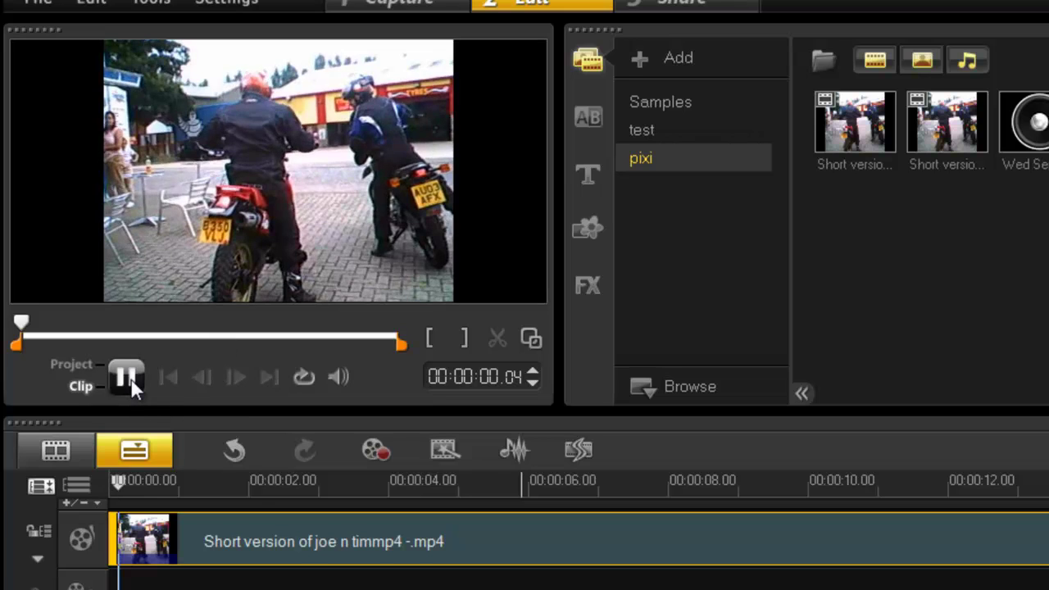
{"action": "left_click", "coordinate": [131, 378]}
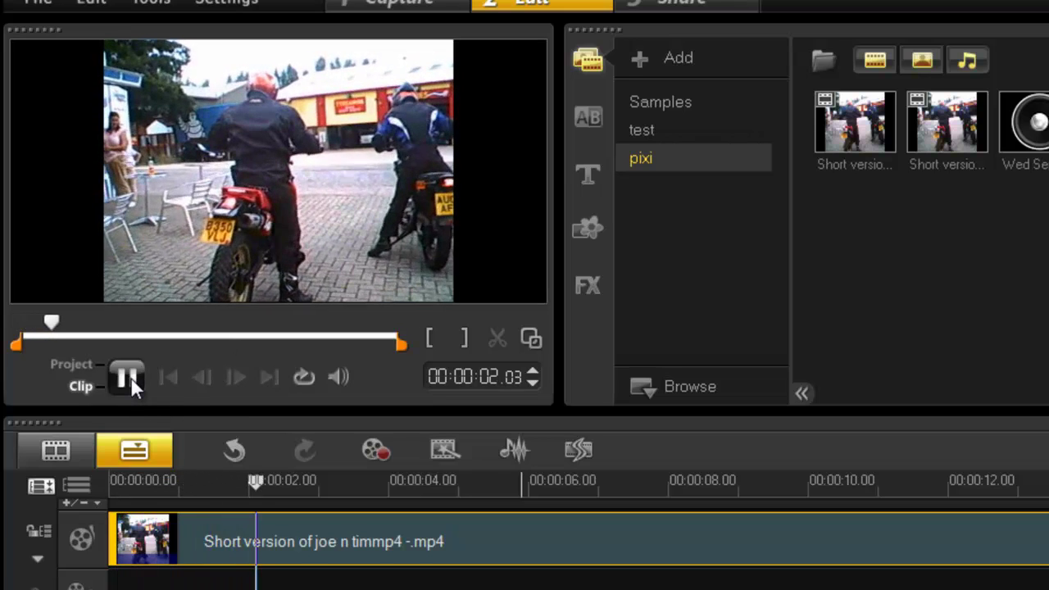
{"action": "left_click_drag", "start_coordinate": [258, 482], "coordinate": [112, 487]}
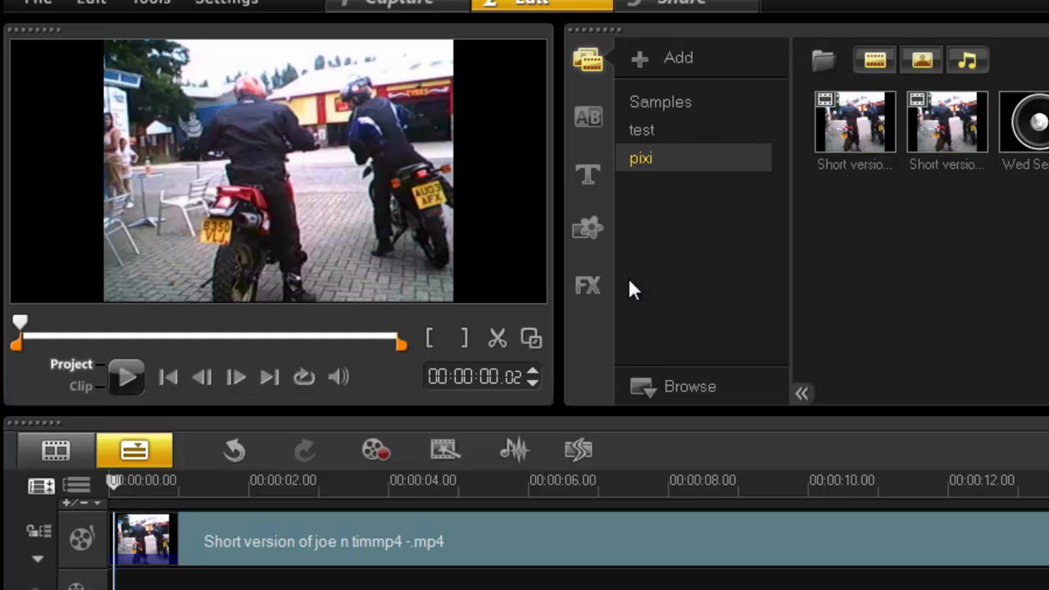
Apply the Pixelator filter from NewBlue Video Essentials to the timeline clip and open its customization settings
{"action": "left_click", "coordinate": [583, 292]}
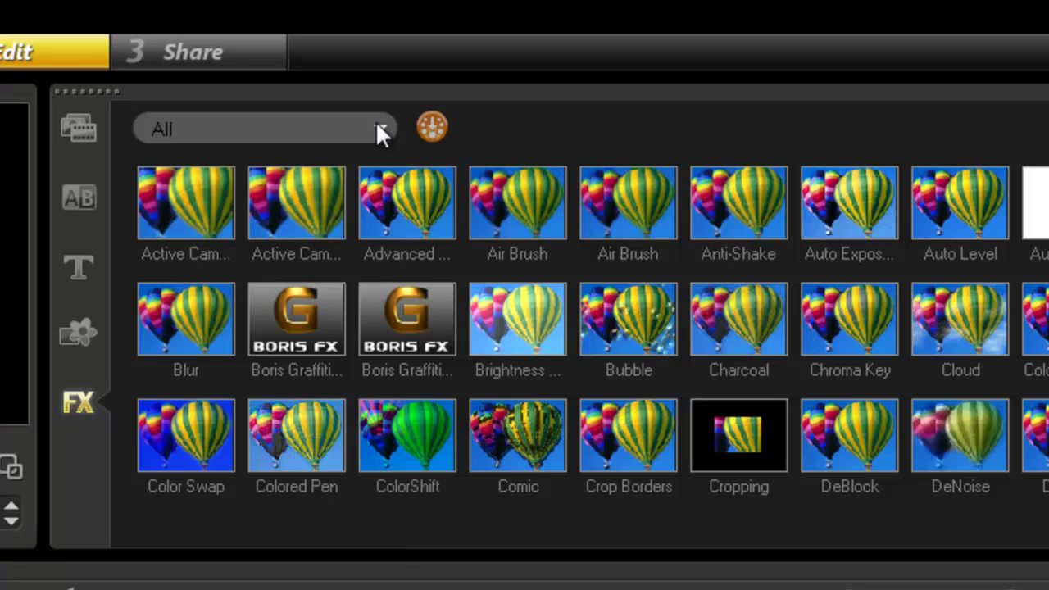
{"action": "left_click", "coordinate": [481, 114]}
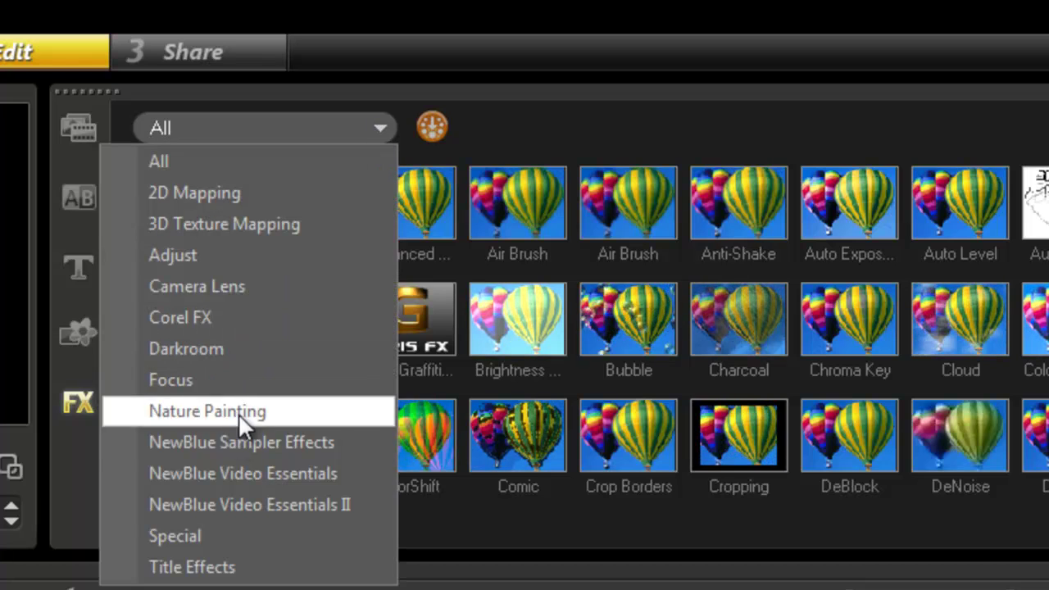
{"action": "left_click", "coordinate": [228, 475]}
{"action": "left_click_drag", "start_coordinate": [187, 215], "coordinate": [480, 493]}
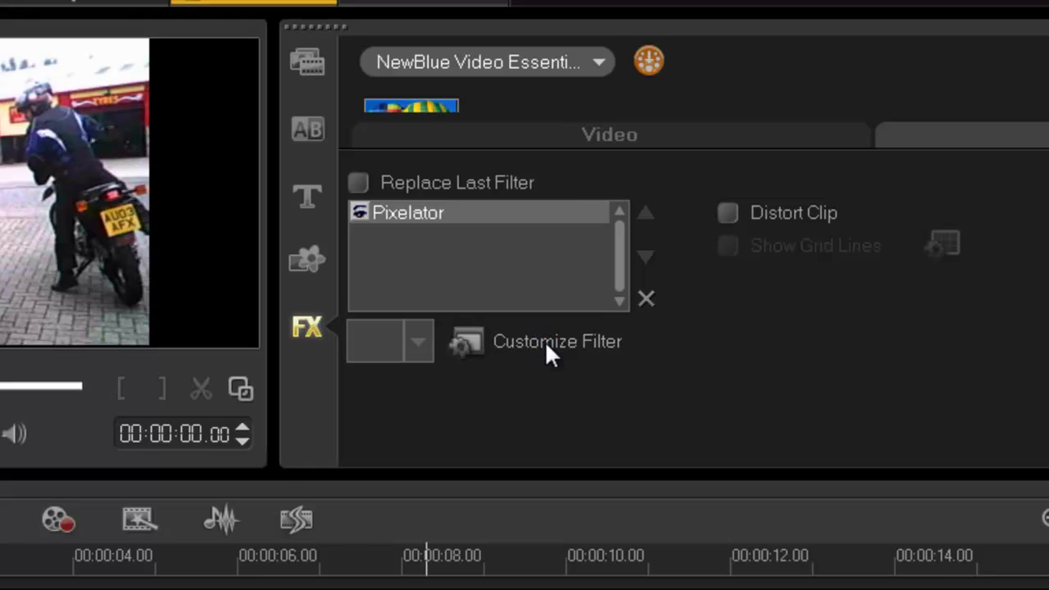
{"action": "left_click", "coordinate": [976, 439]}
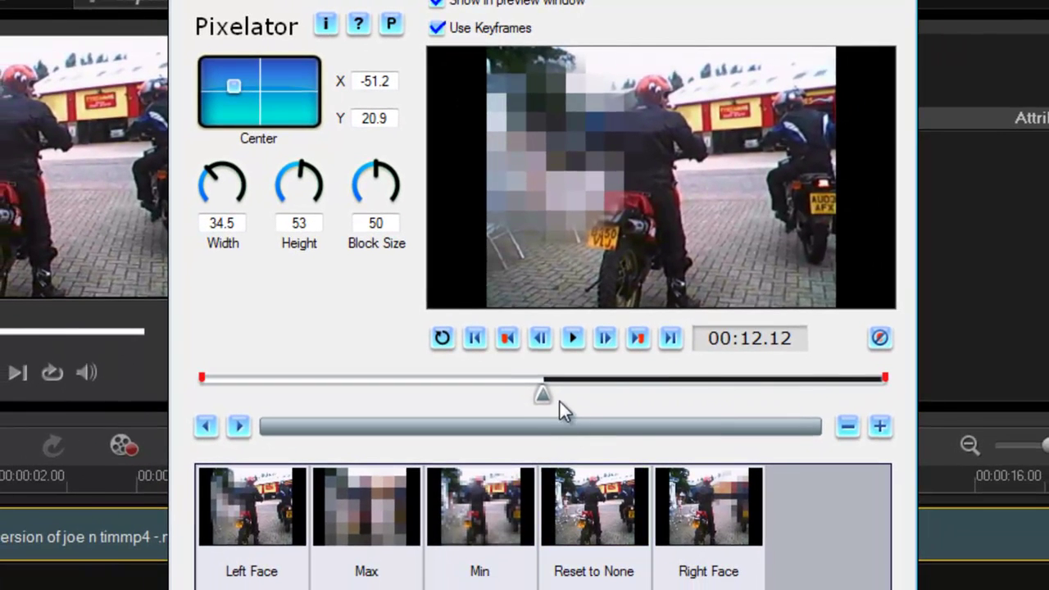
Apply the Reset to None preset to both the first and the last Pixelator keyframe
{"action": "left_click_drag", "start_coordinate": [543, 399], "coordinate": [203, 399]}
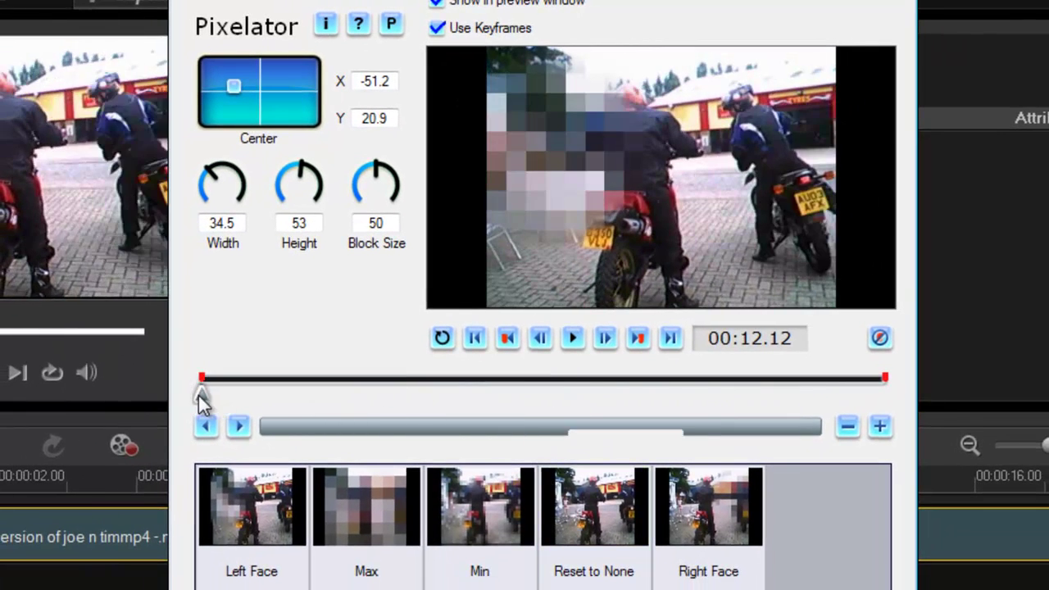
{"action": "left_click", "coordinate": [602, 557]}
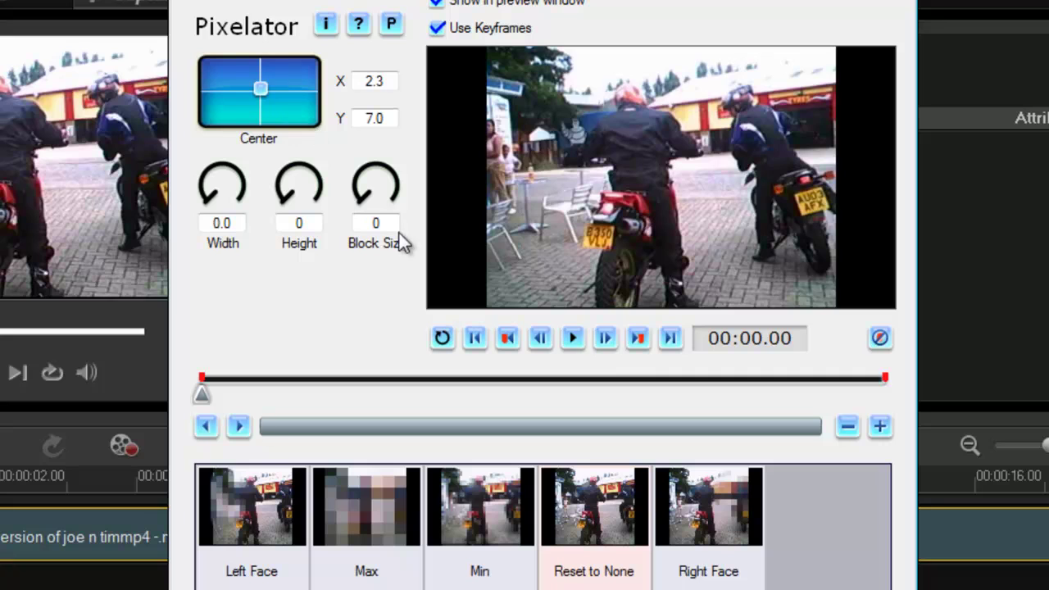
{"action": "left_click", "coordinate": [637, 339]}
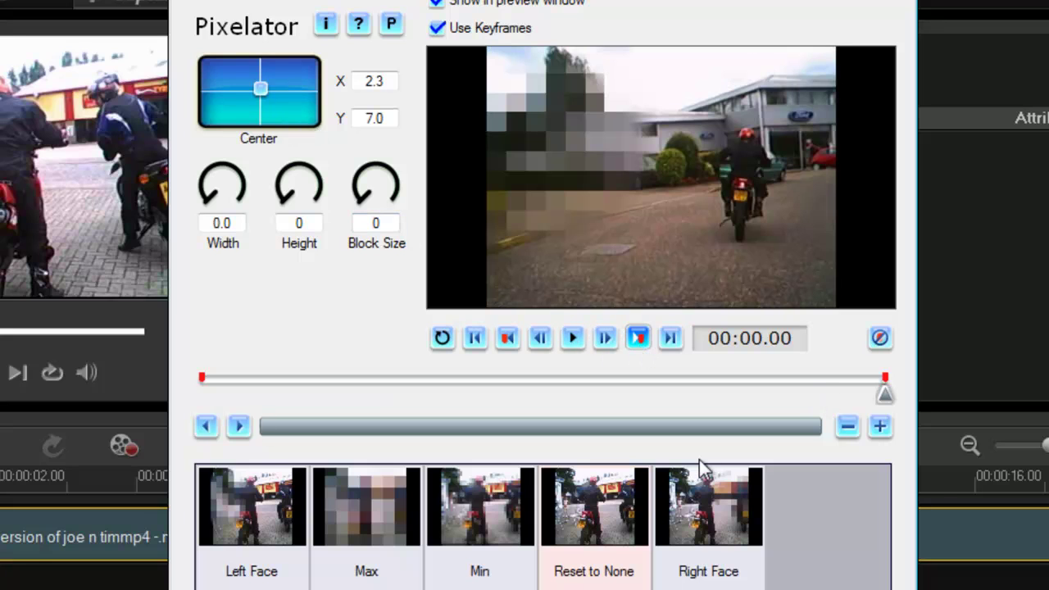
{"action": "left_click", "coordinate": [608, 558]}
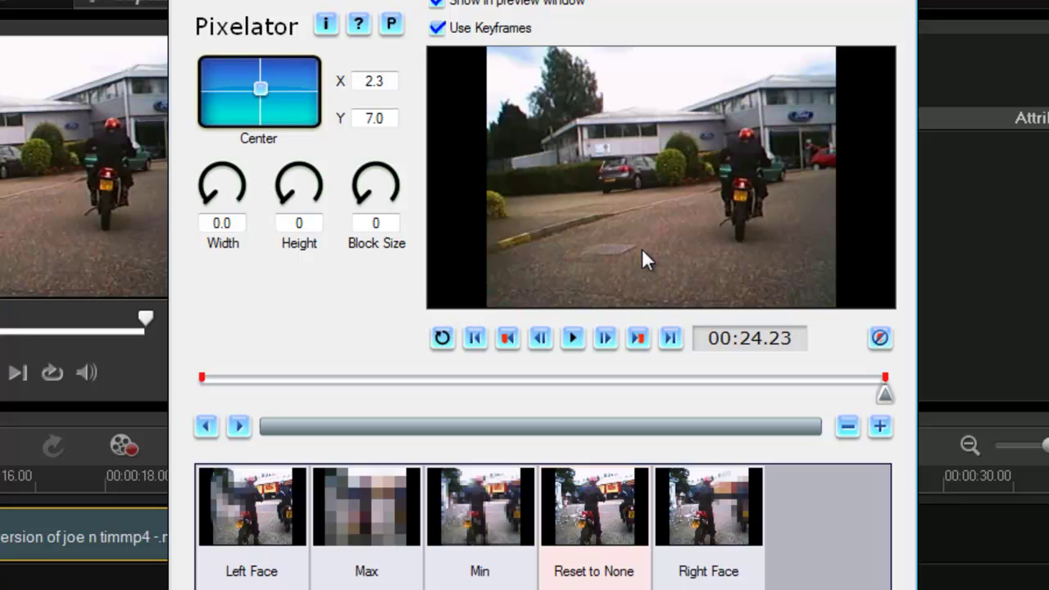
At the first keyframe, place a pixelated area about 14.2 wide and 13 high, block size 17, over the red bike's number plate
{"action": "left_click", "coordinate": [508, 337]}
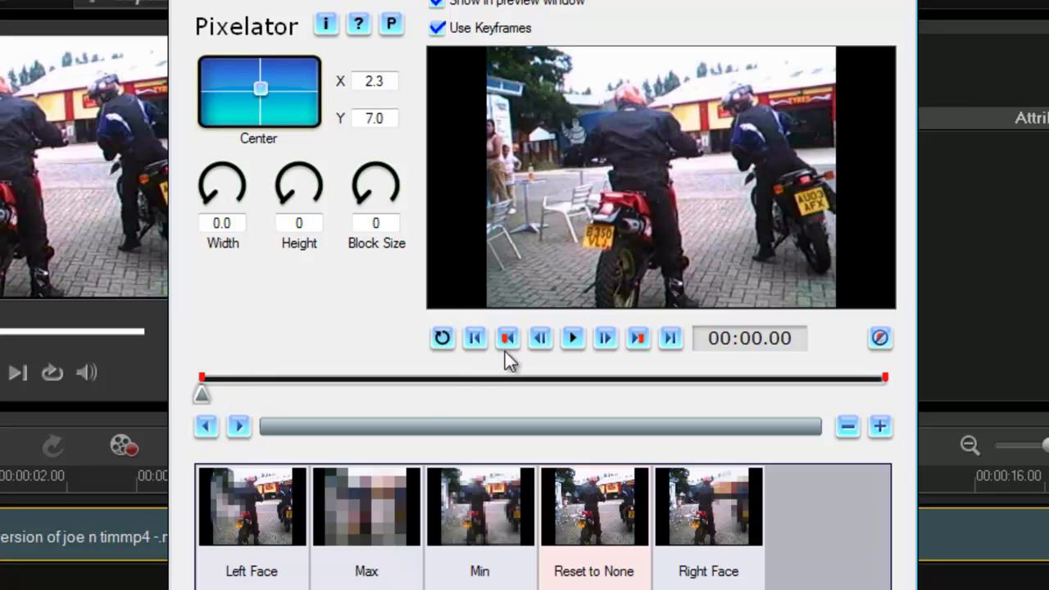
{"action": "left_click_drag", "start_coordinate": [211, 201], "coordinate": [201, 187]}
{"action": "left_click_drag", "start_coordinate": [273, 210], "coordinate": [293, 211]}
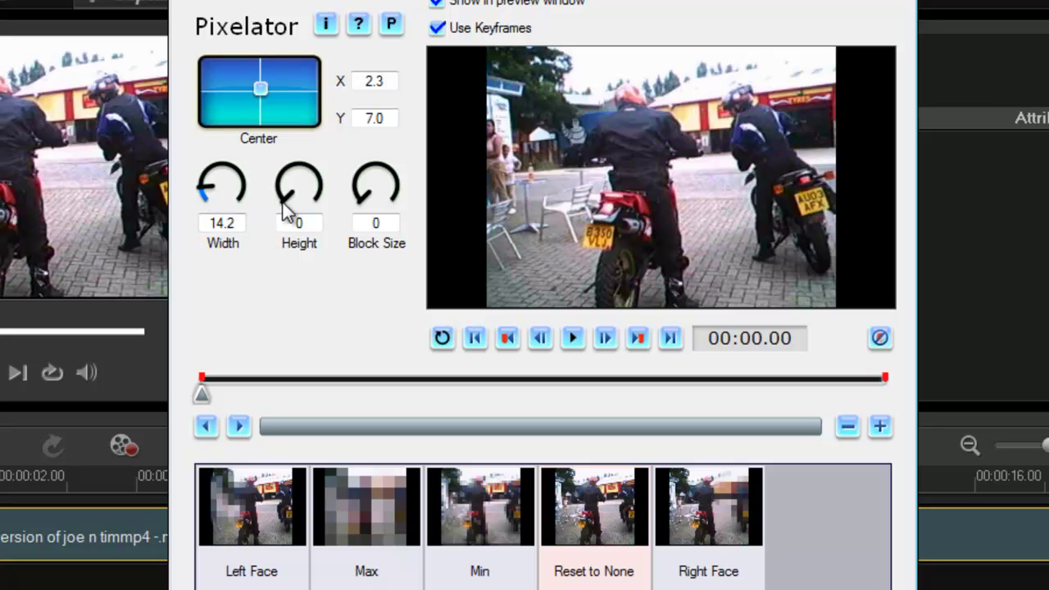
{"action": "left_click", "coordinate": [281, 200]}
{"action": "left_click_drag", "start_coordinate": [262, 86], "coordinate": [246, 105]}
{"action": "left_click_drag", "start_coordinate": [361, 199], "coordinate": [356, 186]}
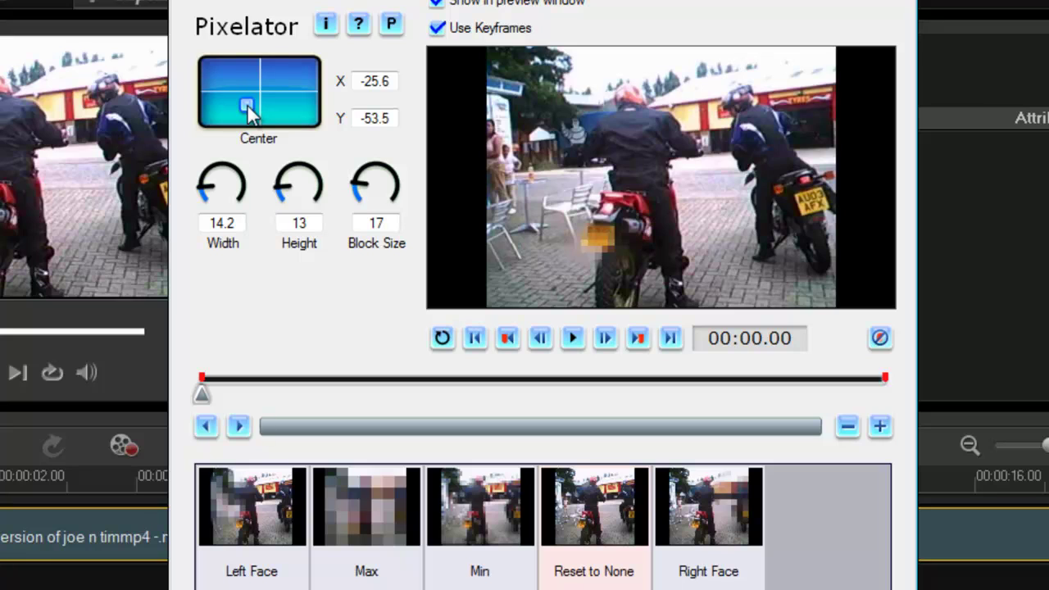
Refine the first keyframe's mask to center X -23.3, Y -48.8, width 13.0, height 13 and block size 14
{"action": "left_click_drag", "start_coordinate": [248, 106], "coordinate": [248, 104]}
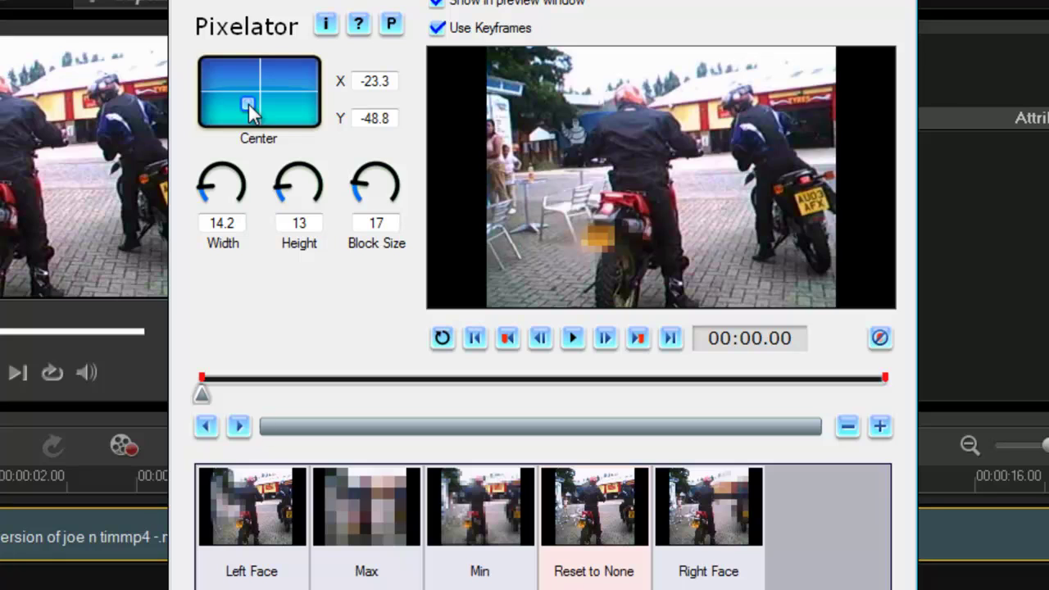
{"action": "left_click_drag", "start_coordinate": [278, 187], "coordinate": [277, 189]}
{"action": "scroll", "coordinate": [278, 197], "scroll_direction": "up", "scroll_amount": 1}
{"action": "left_click_drag", "start_coordinate": [198, 188], "coordinate": [202, 191]}
{"action": "left_click_drag", "start_coordinate": [349, 187], "coordinate": [352, 188]}
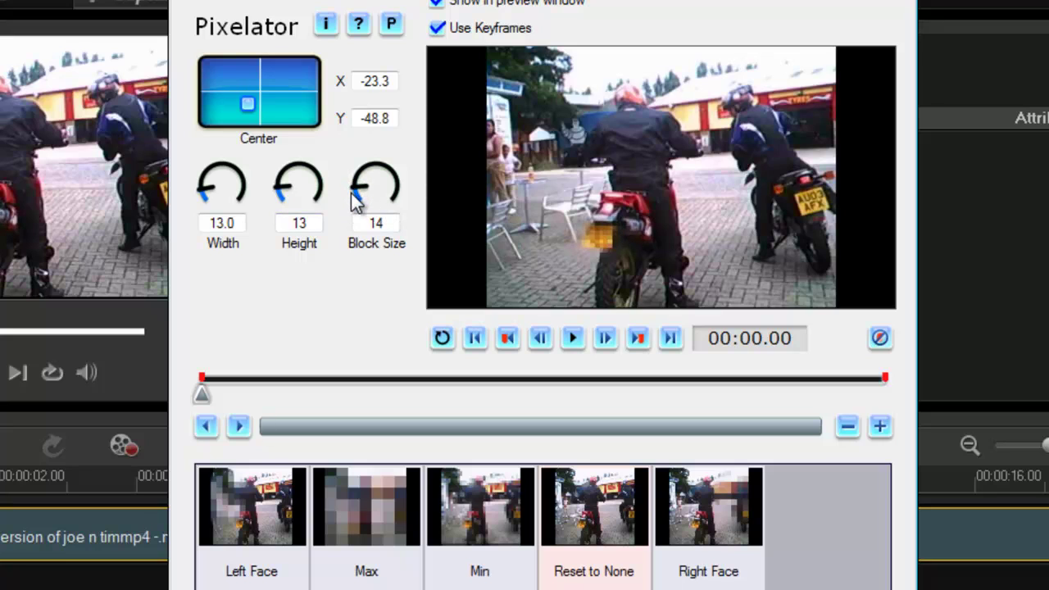
Add a keyframe at 00:03.22 with the pixelation centered on the plate at X -23.3, Y -48.8
{"action": "left_click", "coordinate": [572, 339]}
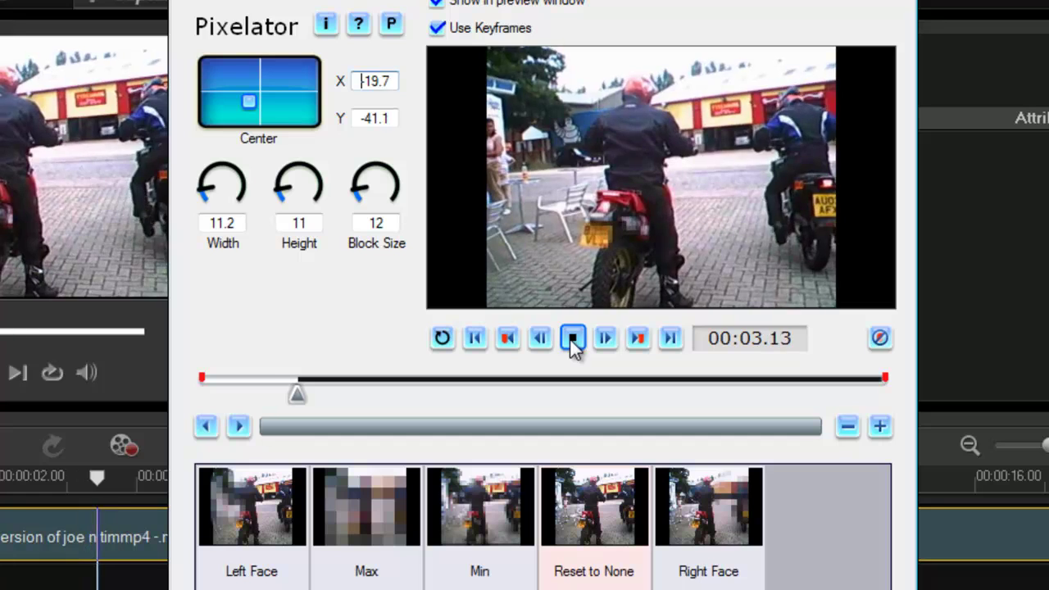
{"action": "left_click", "coordinate": [571, 339]}
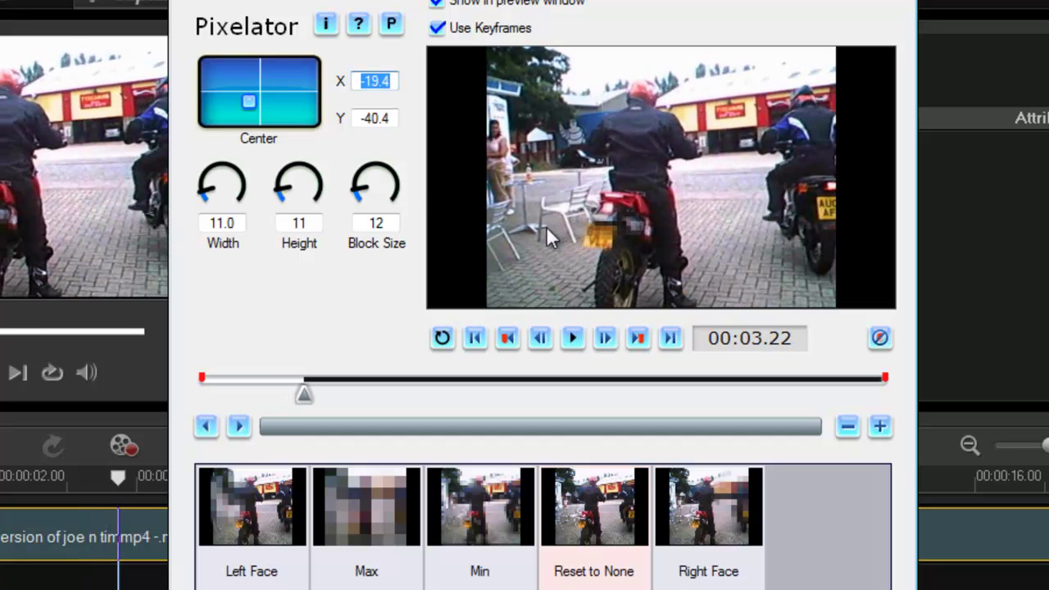
{"action": "left_click", "coordinate": [248, 99]}
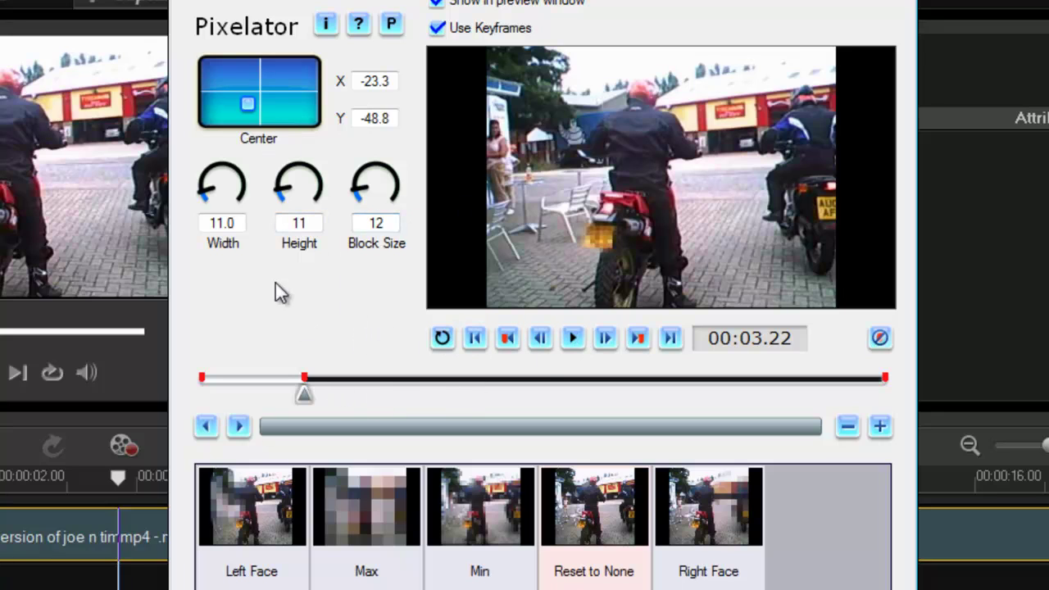
Add a keyframe at 00:06.14 with the pixelation center moved to X -23.3, Y -53.5
{"action": "left_click", "coordinate": [573, 332]}
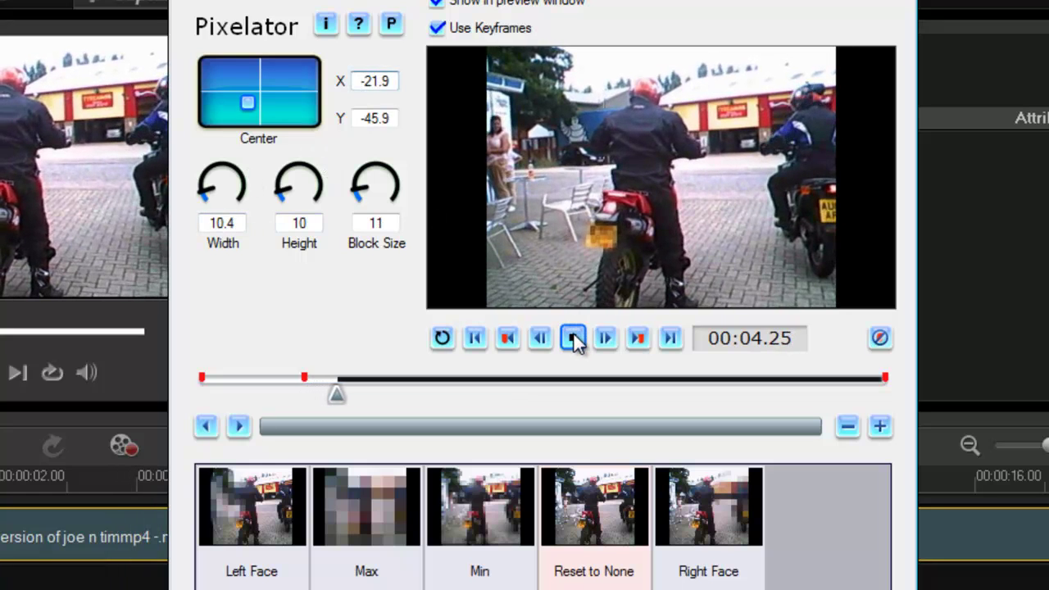
{"action": "left_click", "coordinate": [573, 335]}
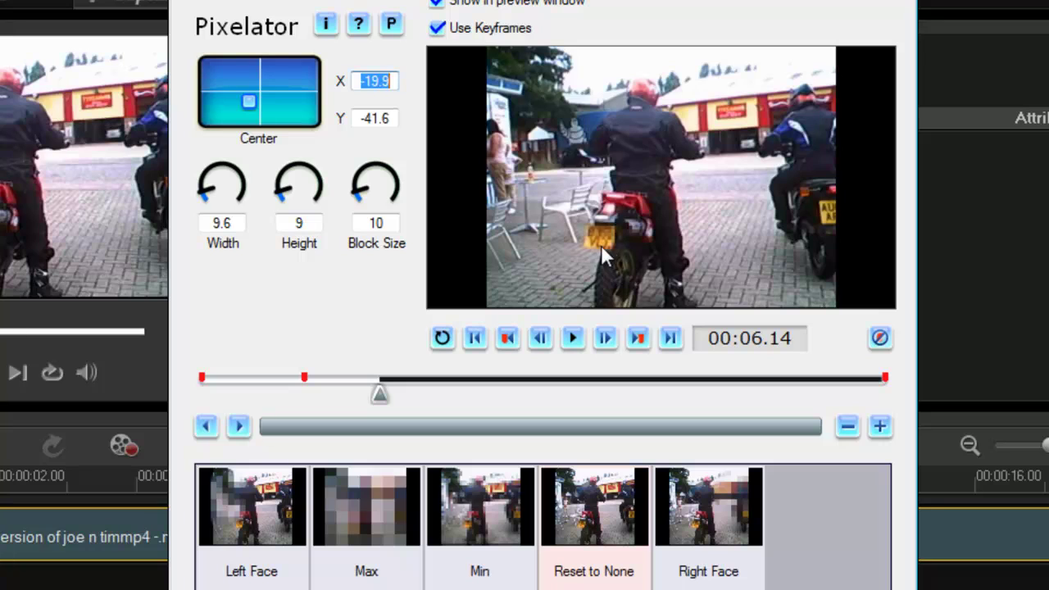
{"action": "left_click", "coordinate": [252, 101]}
{"action": "left_click", "coordinate": [250, 103]}
{"action": "left_click", "coordinate": [250, 104]}
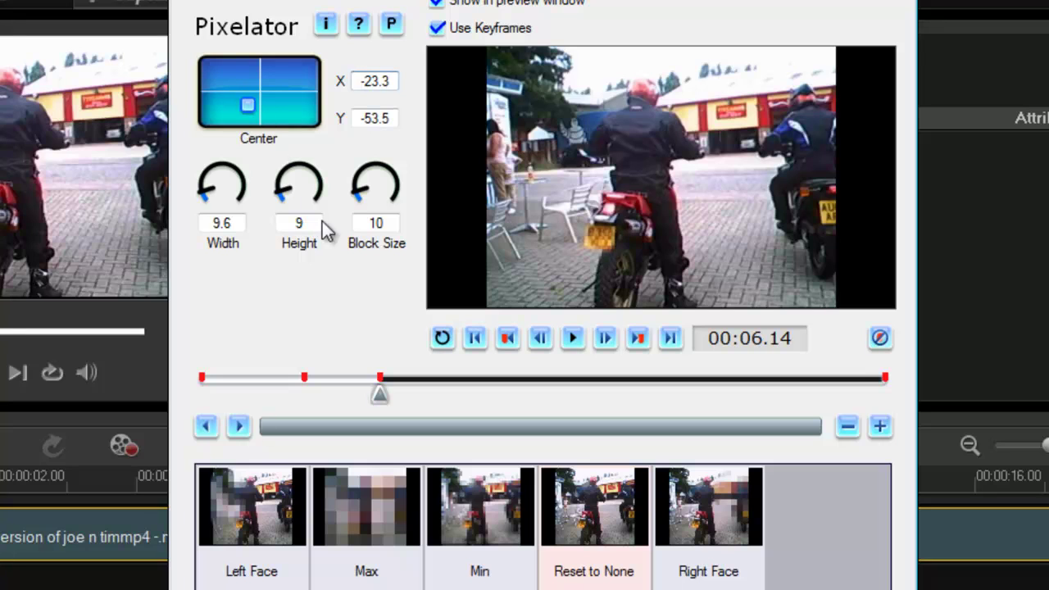
Add a keyframe at 00:07.25 with the pixelation centered at X -23.3, Y -53.5
{"action": "left_click", "coordinate": [568, 338]}
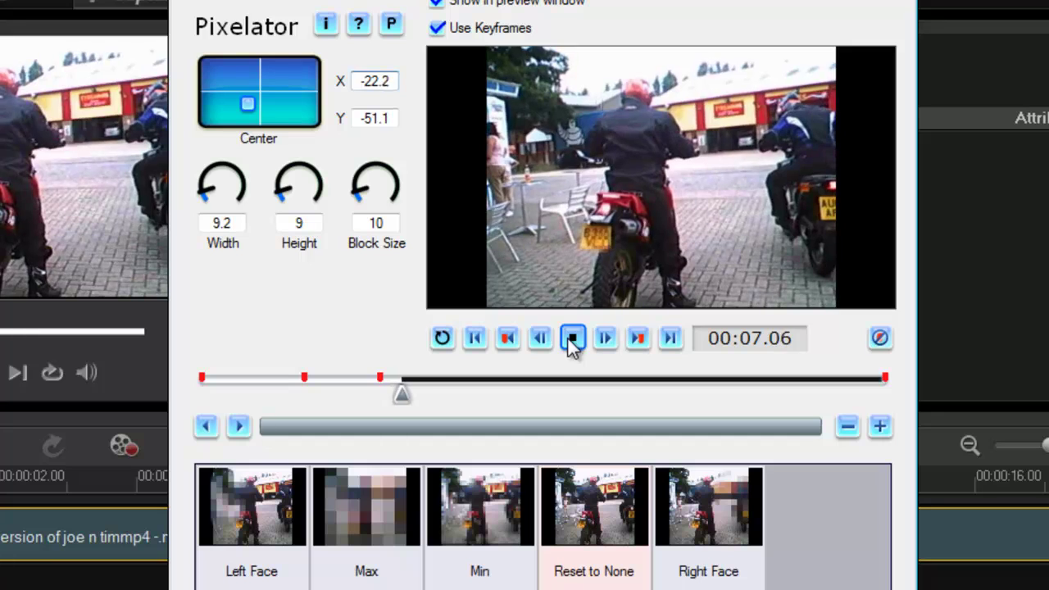
{"action": "left_click", "coordinate": [571, 339]}
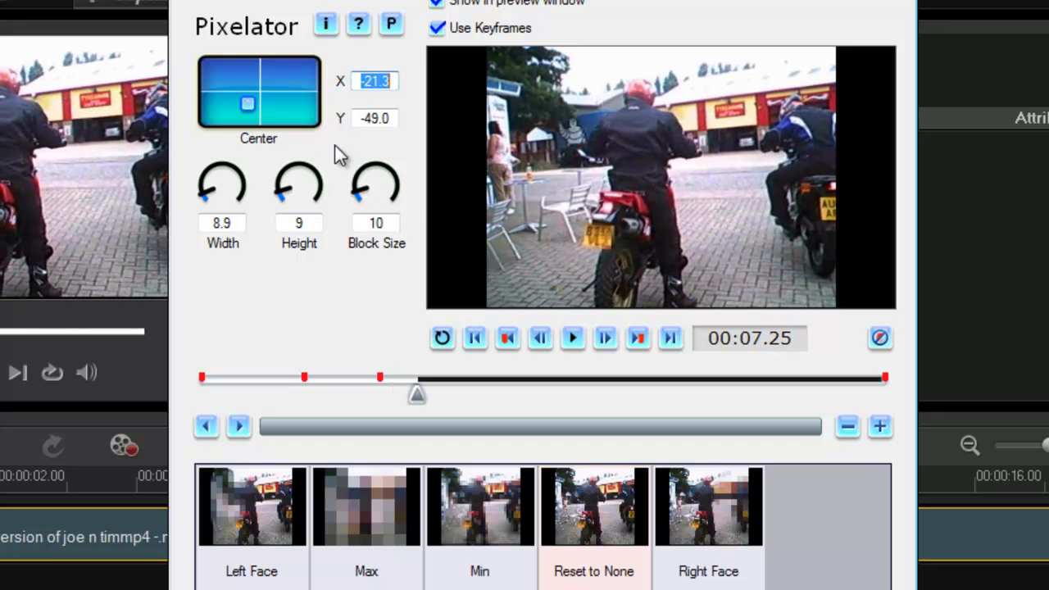
{"action": "left_click", "coordinate": [249, 105]}
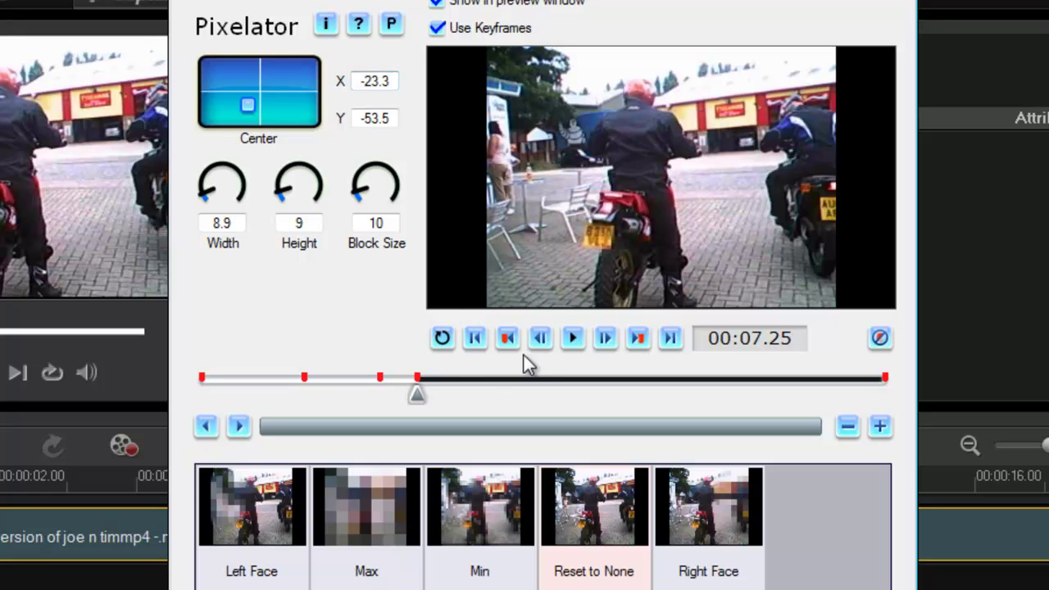
Add a keyframe at 00:08.17 centered at X -23.3, Y -48.8, with width 13.0, height 12 and a larger block size
{"action": "left_click", "coordinate": [573, 338]}
{"action": "left_click", "coordinate": [574, 338]}
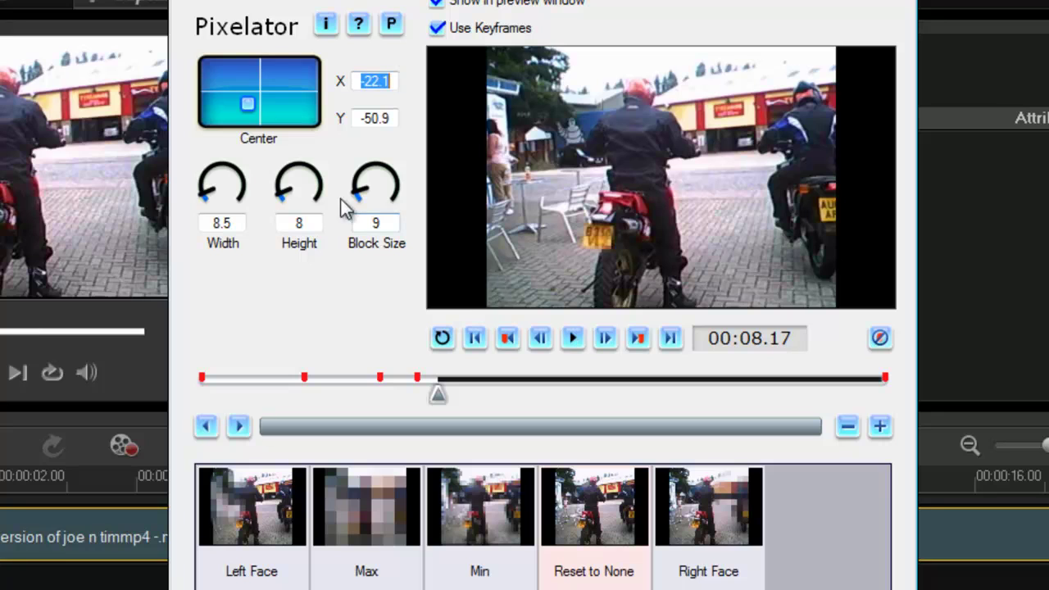
{"action": "left_click", "coordinate": [249, 100]}
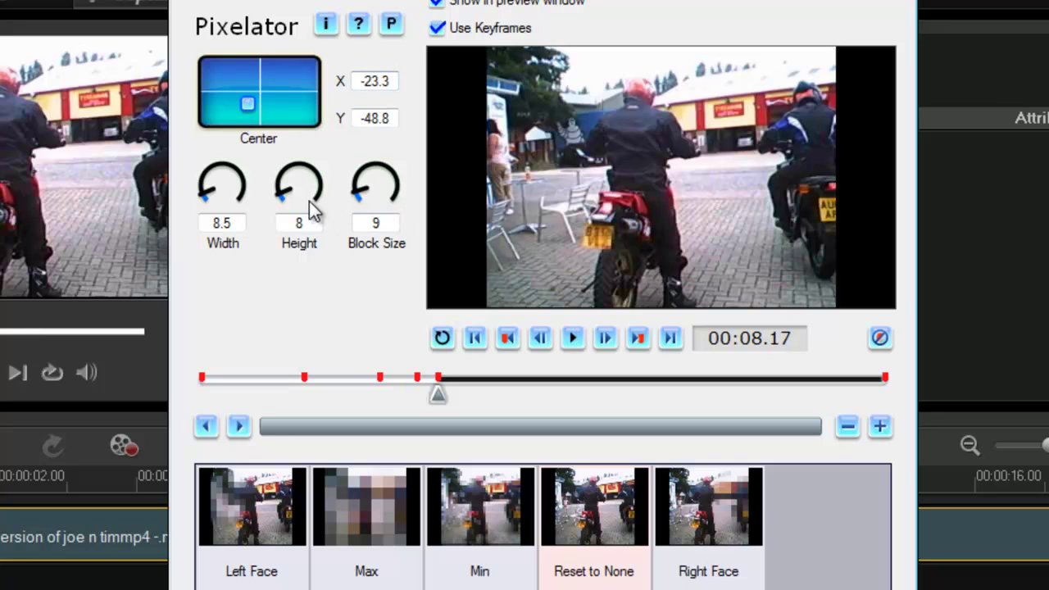
{"action": "left_click", "coordinate": [283, 201]}
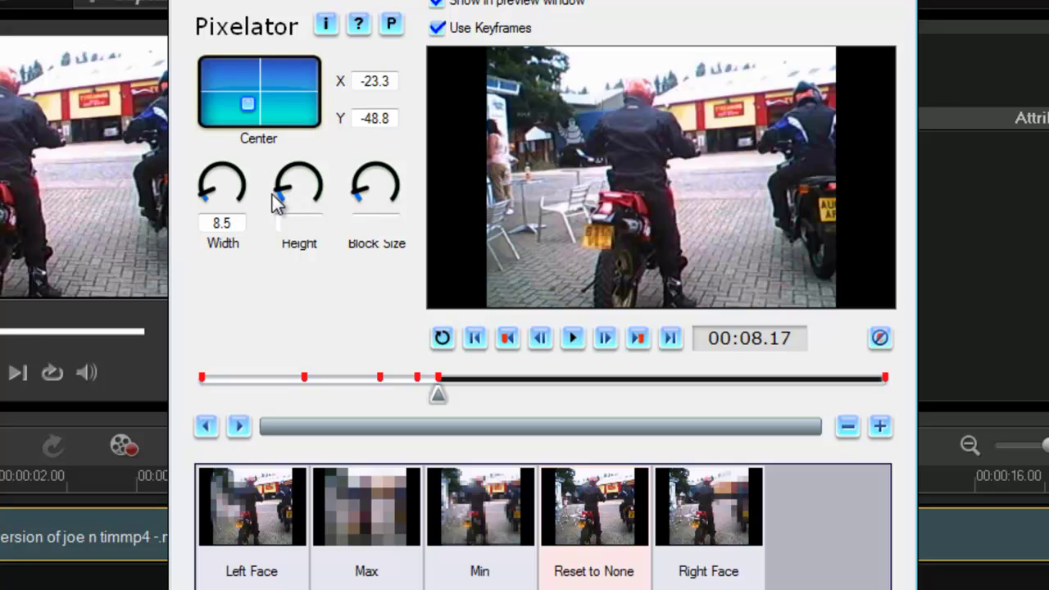
{"action": "left_click", "coordinate": [203, 190]}
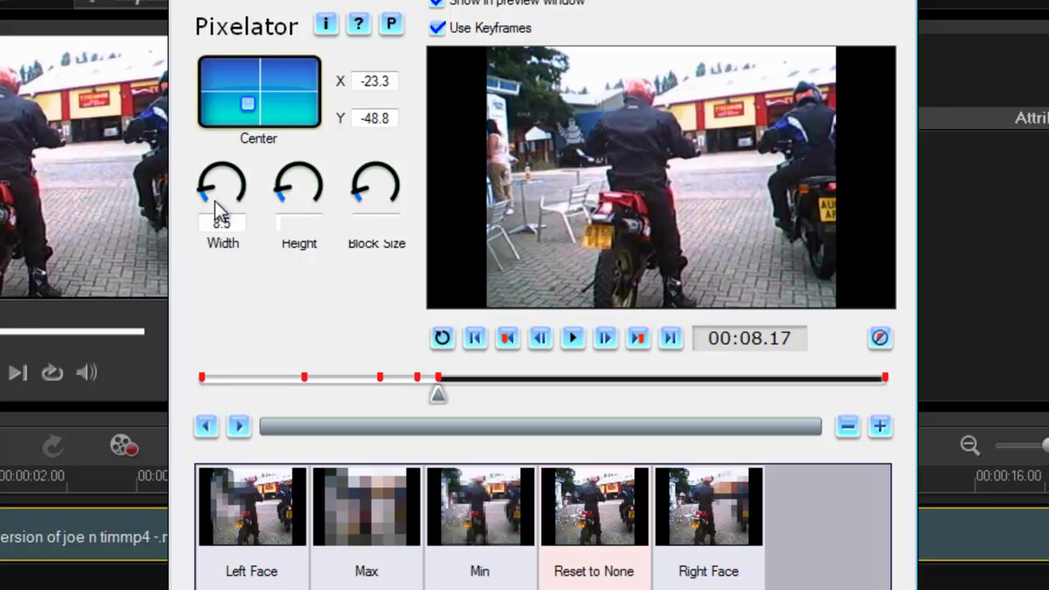
{"action": "left_click", "coordinate": [357, 201]}
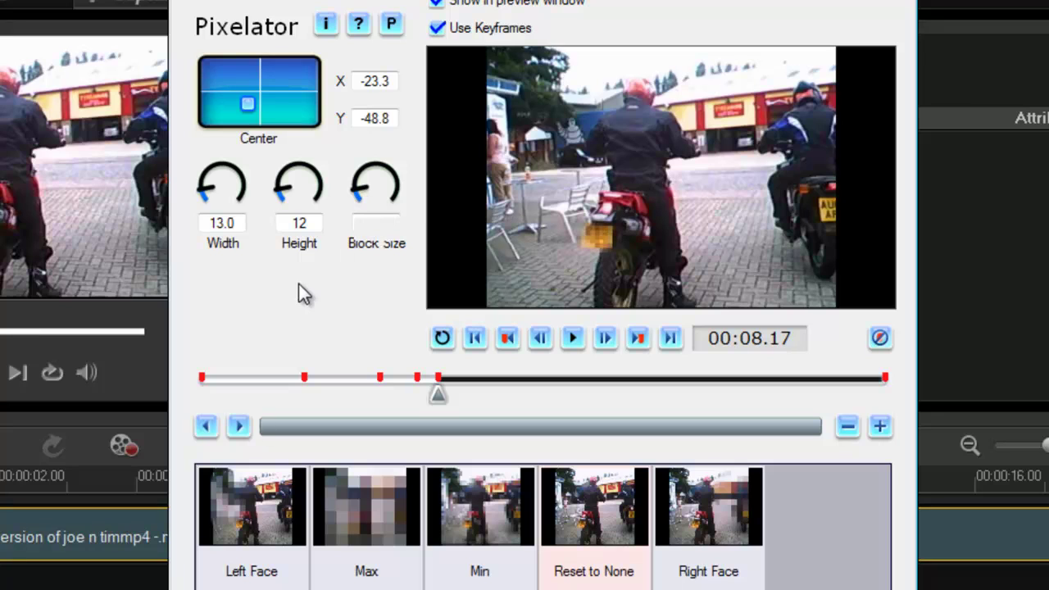
Add a keyframe at 00:10.18 with the pixelation centered on the plate at X -23.3, Y -39.5
{"action": "left_click", "coordinate": [575, 339]}
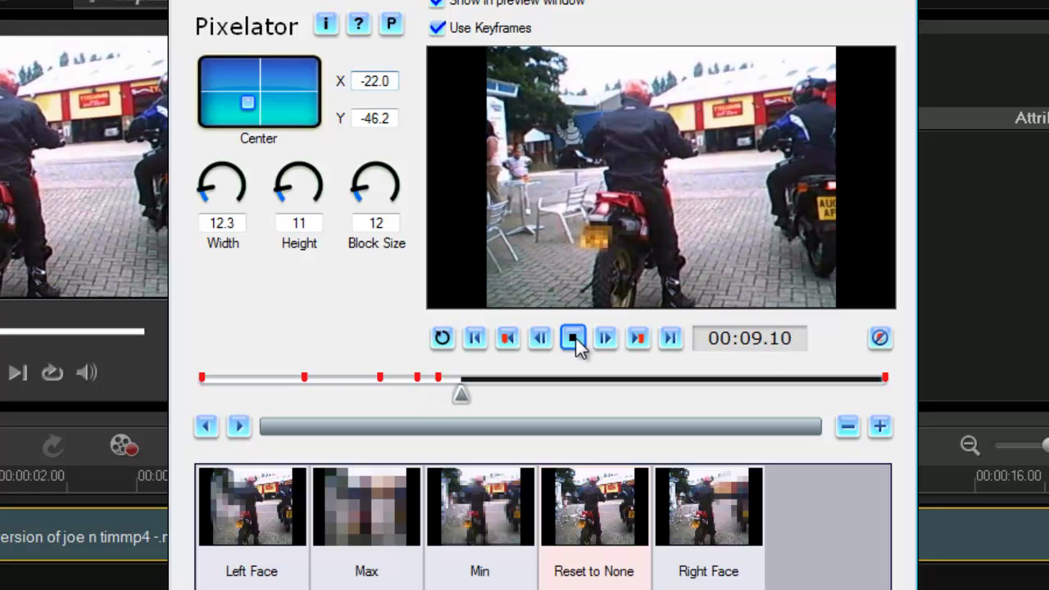
{"action": "left_click", "coordinate": [574, 338]}
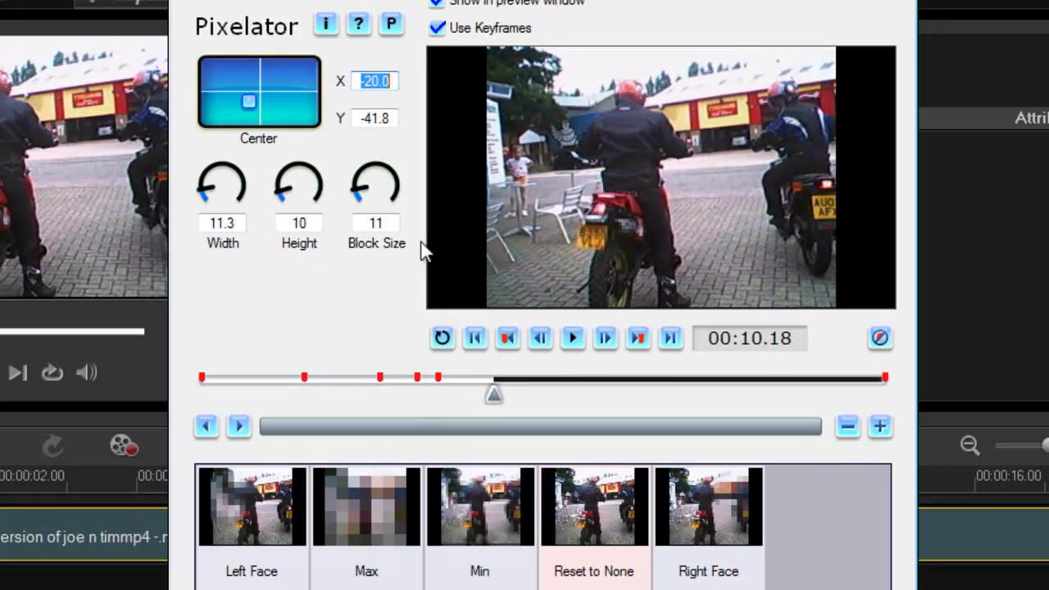
{"action": "left_click", "coordinate": [247, 106]}
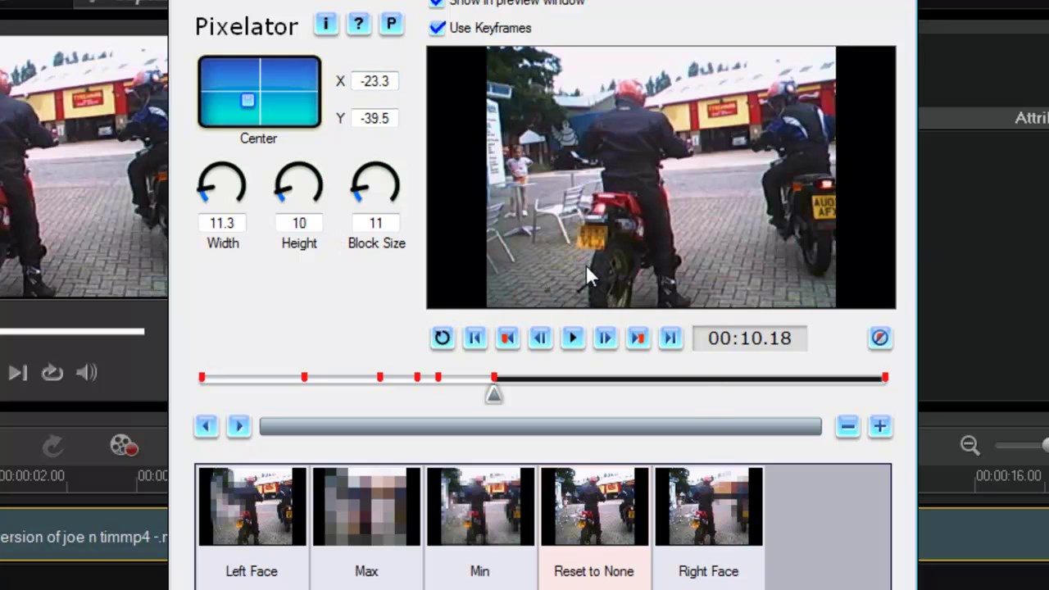
Preview the keyframed pixelation from the start of the clip and accept the filter settings
{"action": "left_click", "coordinate": [475, 338]}
{"action": "left_click", "coordinate": [571, 338]}
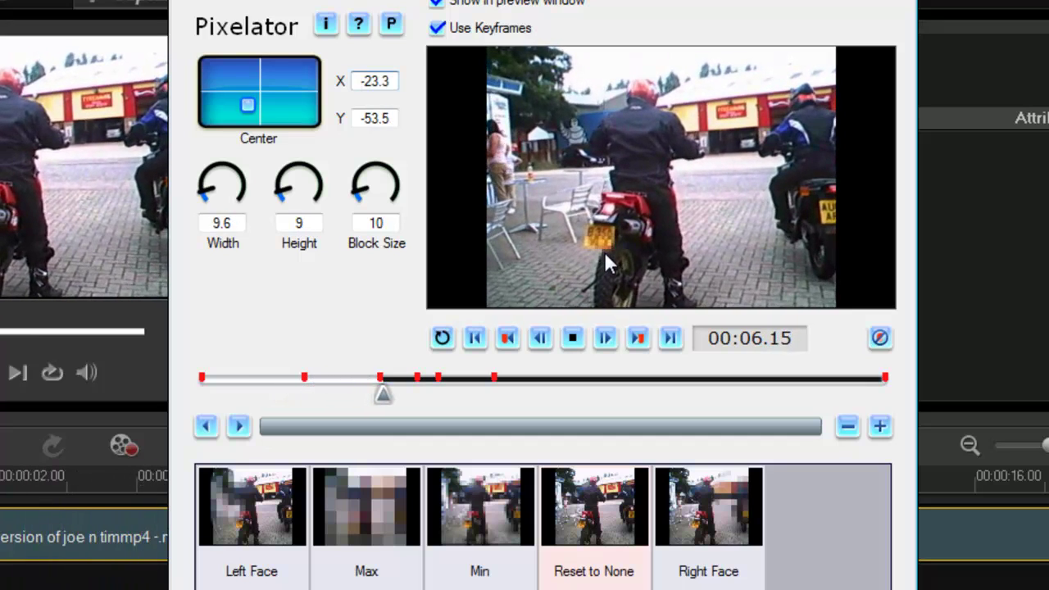
{"action": "left_click", "coordinate": [572, 339]}
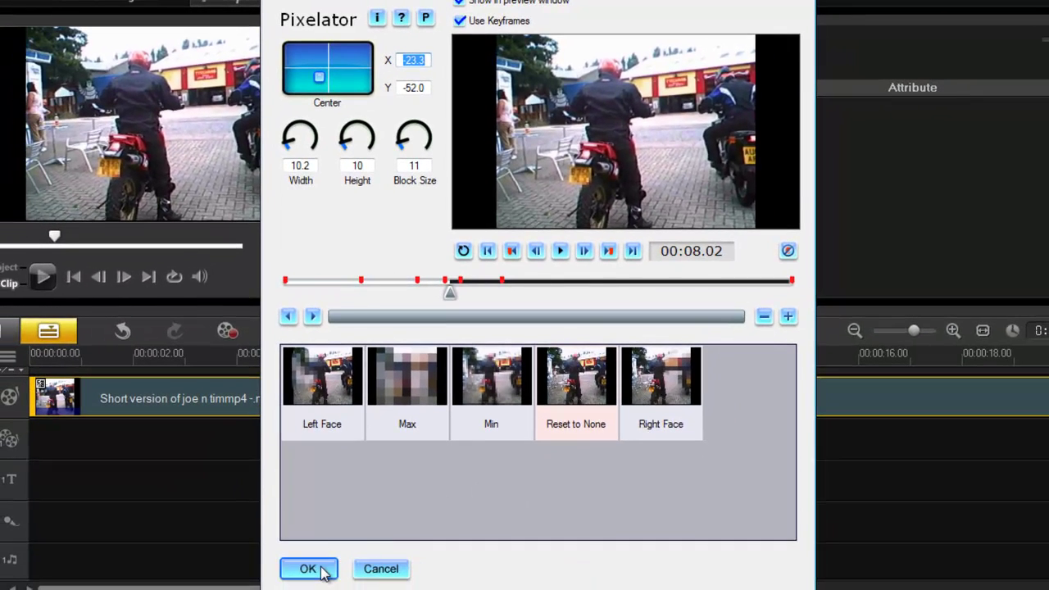
{"action": "left_click", "coordinate": [321, 571]}
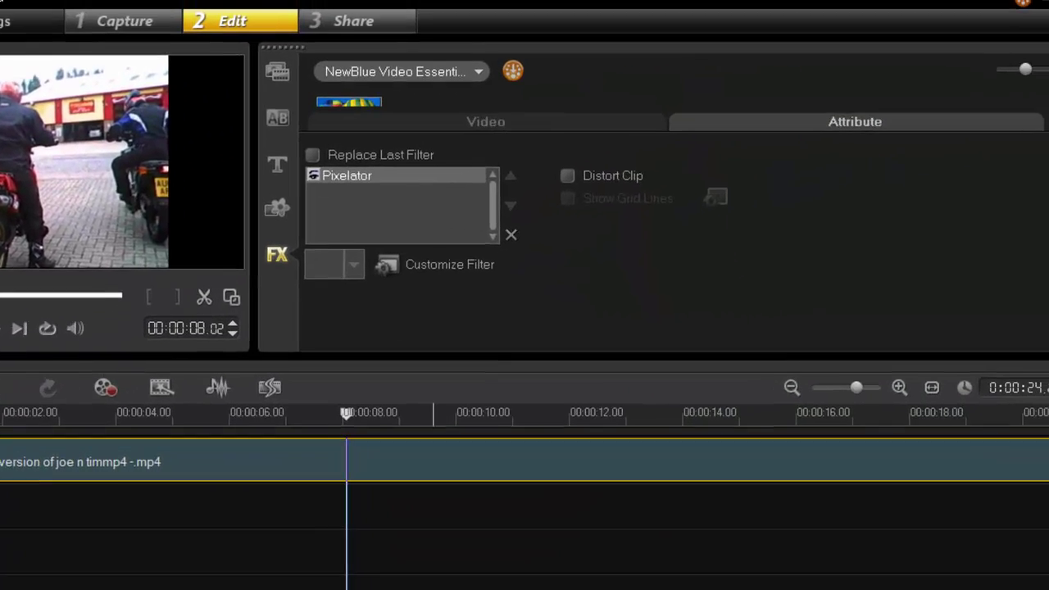
Add a second Pixelator filter to the clip and open its customization settings
{"action": "left_click", "coordinate": [1034, 105]}
{"action": "left_click_drag", "start_coordinate": [300, 155], "coordinate": [258, 485]}
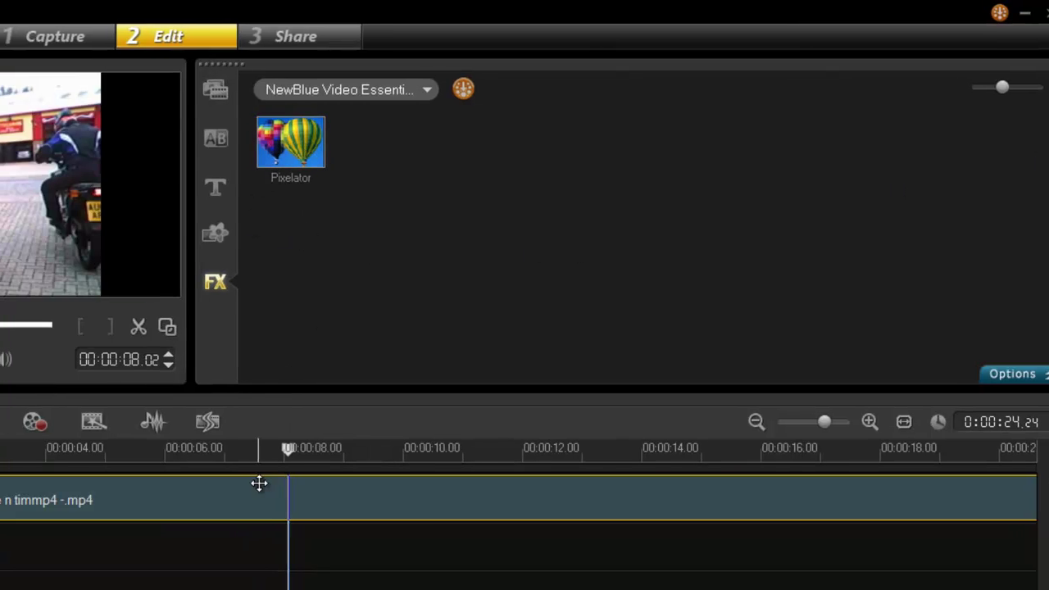
{"action": "double_click", "coordinate": [421, 497]}
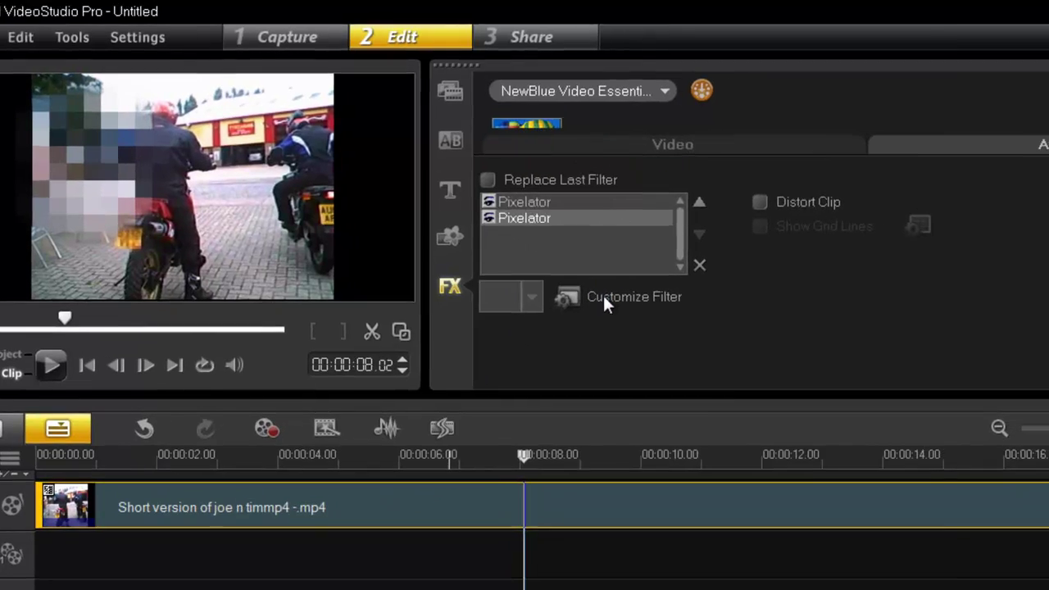
{"action": "left_click", "coordinate": [603, 299]}
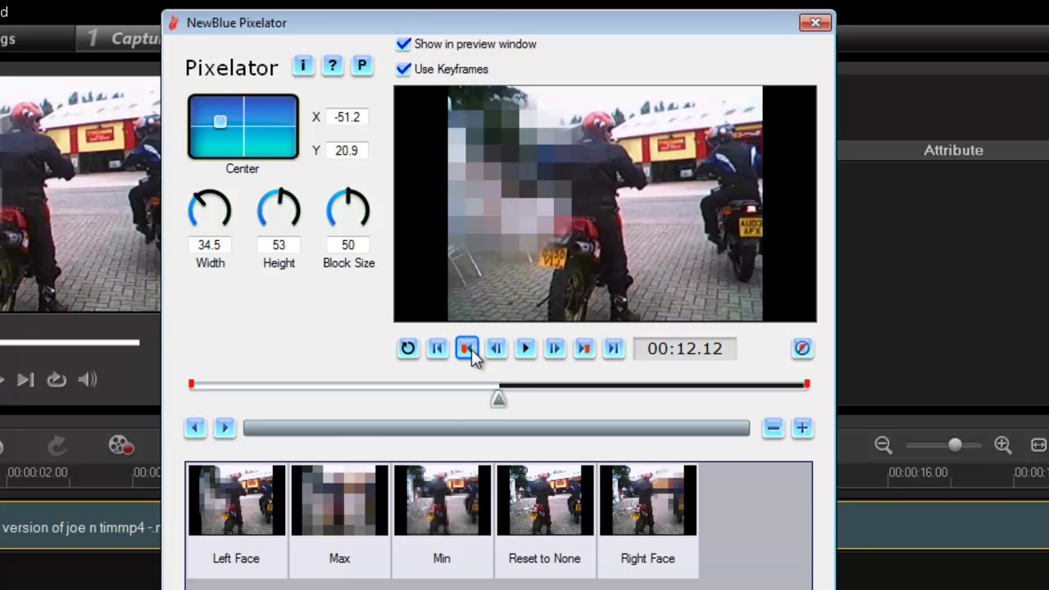
At 00:00.00, set width 16.7, height 13 and block size 13, centering the pixelation on the second motorbike's plate at X 69.8, Y -11.6
{"action": "left_click", "coordinate": [468, 348]}
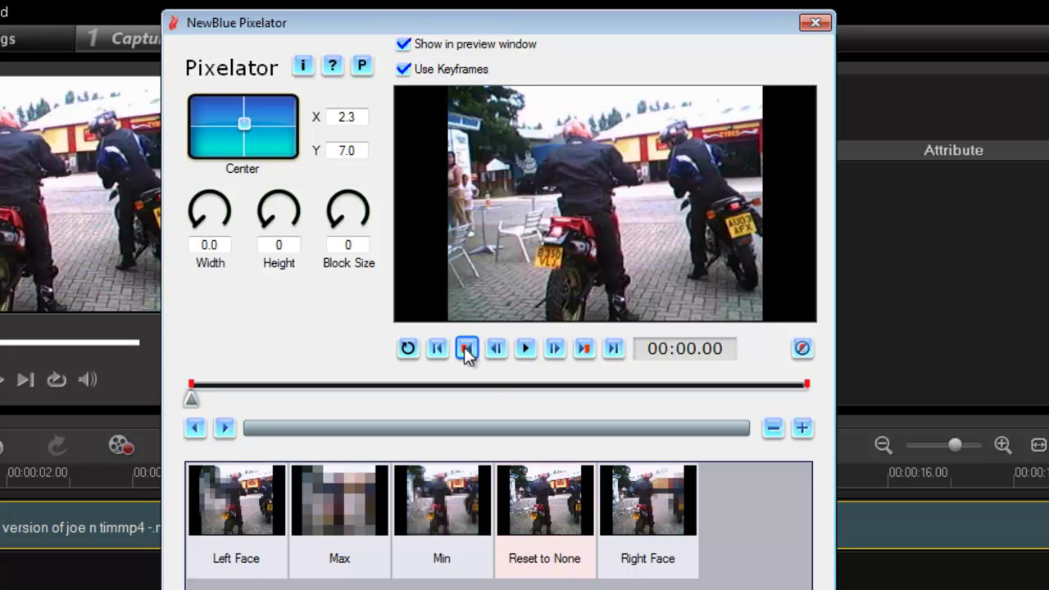
{"action": "left_click_drag", "start_coordinate": [264, 224], "coordinate": [261, 215]}
{"action": "left_click_drag", "start_coordinate": [187, 212], "coordinate": [190, 210]}
{"action": "left_click", "coordinate": [194, 218]}
{"action": "left_click", "coordinate": [334, 223]}
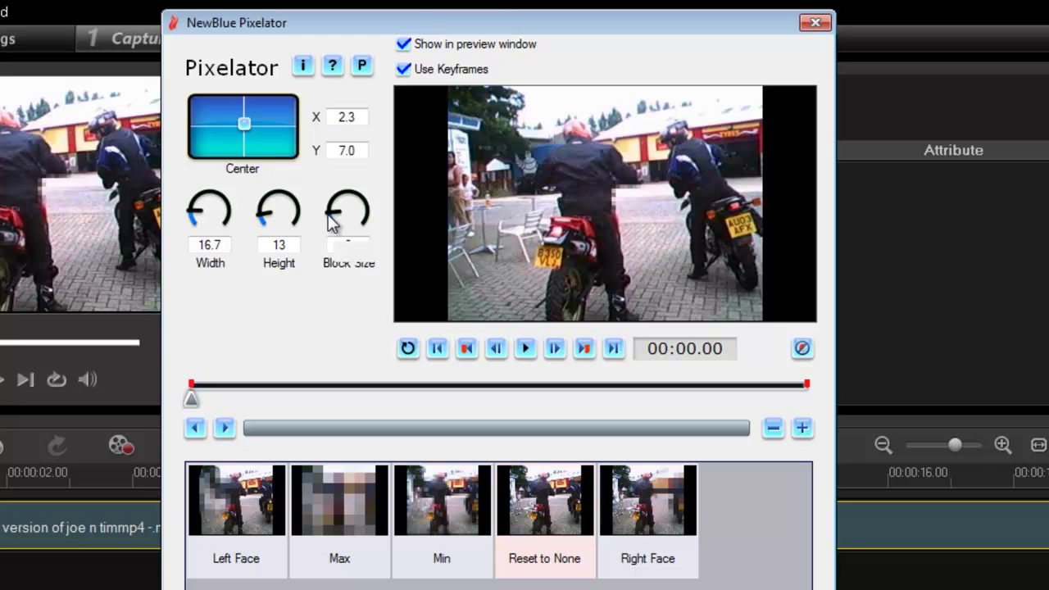
{"action": "left_click", "coordinate": [243, 123]}
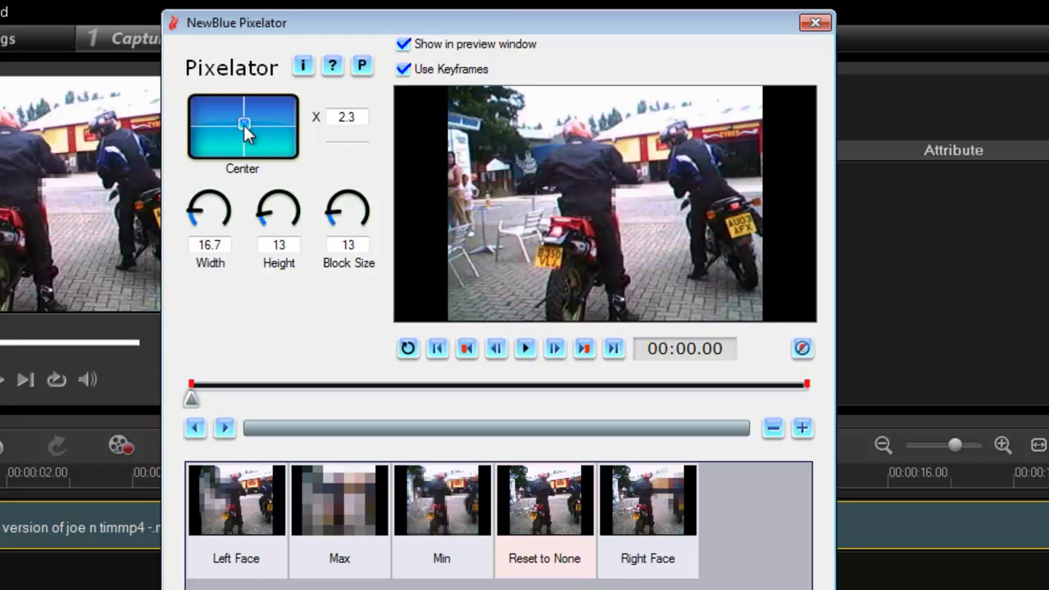
{"action": "left_click_drag", "start_coordinate": [257, 127], "coordinate": [273, 130]}
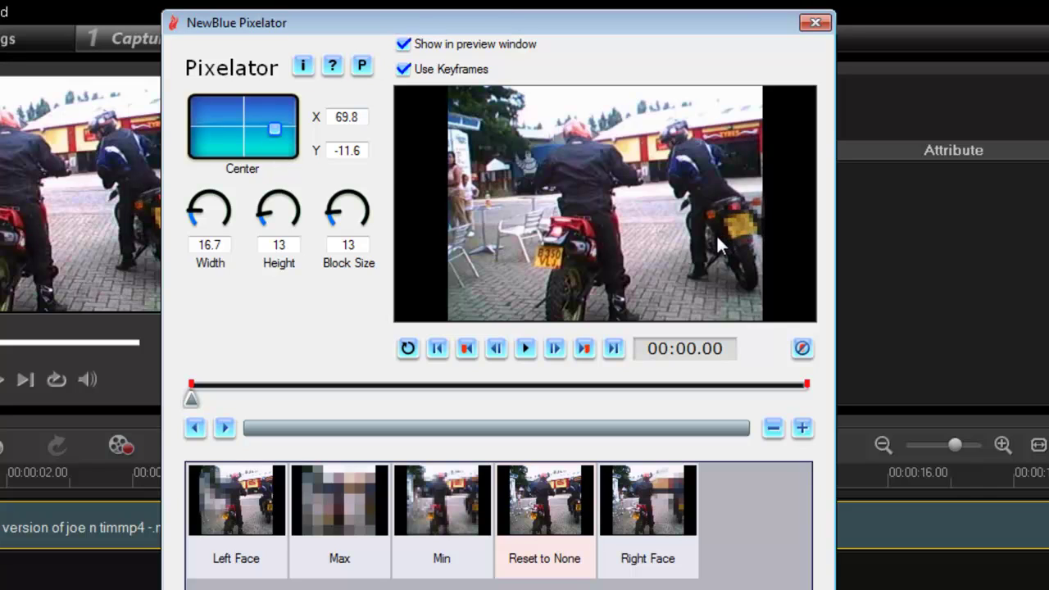
Add keyframes at 00:01.09, 00:03.18 and 00:04.19, moving the pixelation center to follow the second motorbike's plate
{"action": "left_click", "coordinate": [525, 349]}
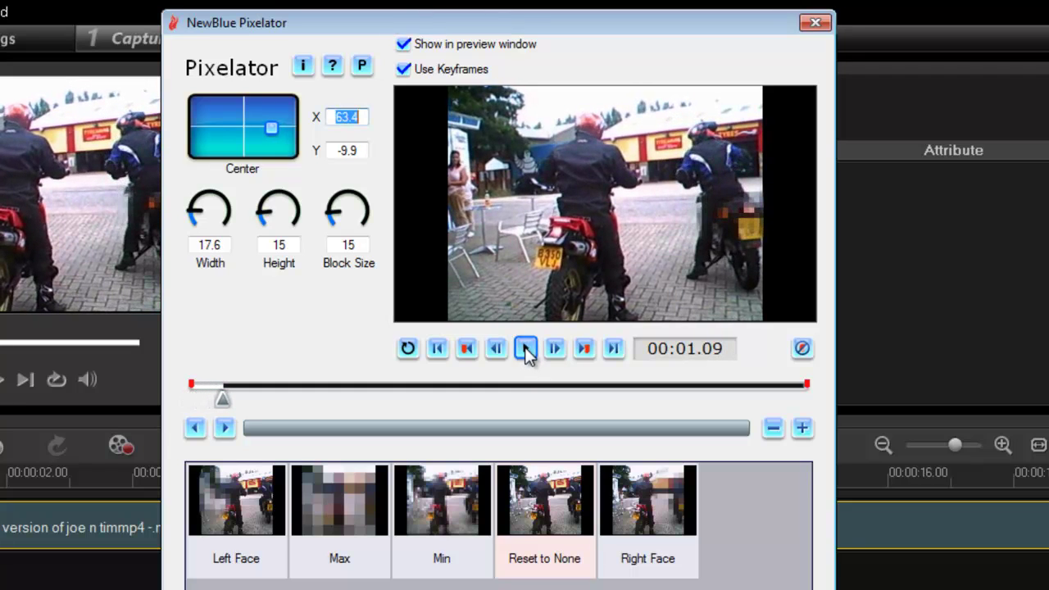
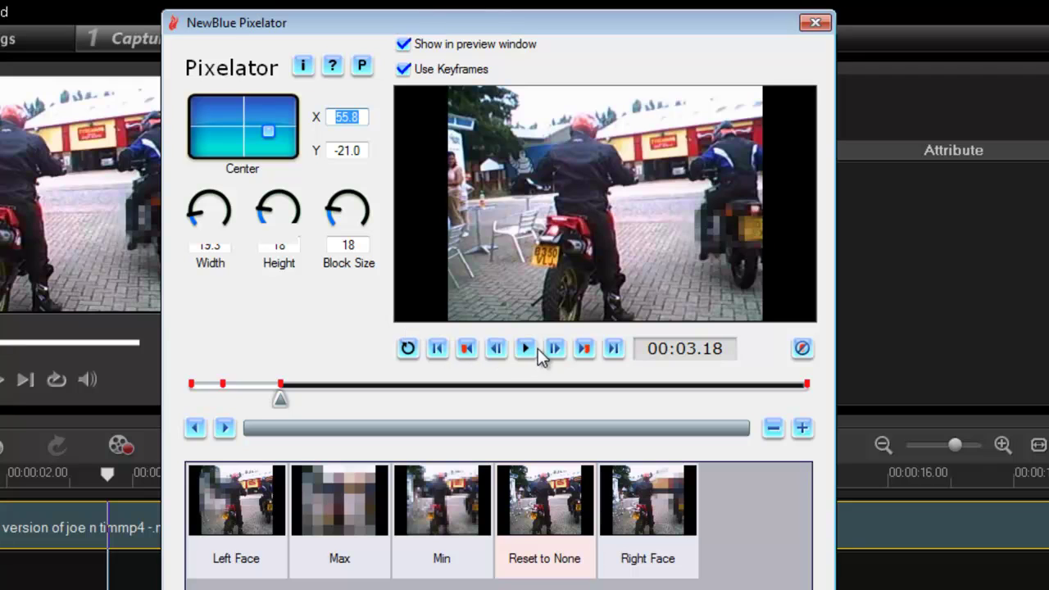
{"action": "left_click", "coordinate": [525, 349]}
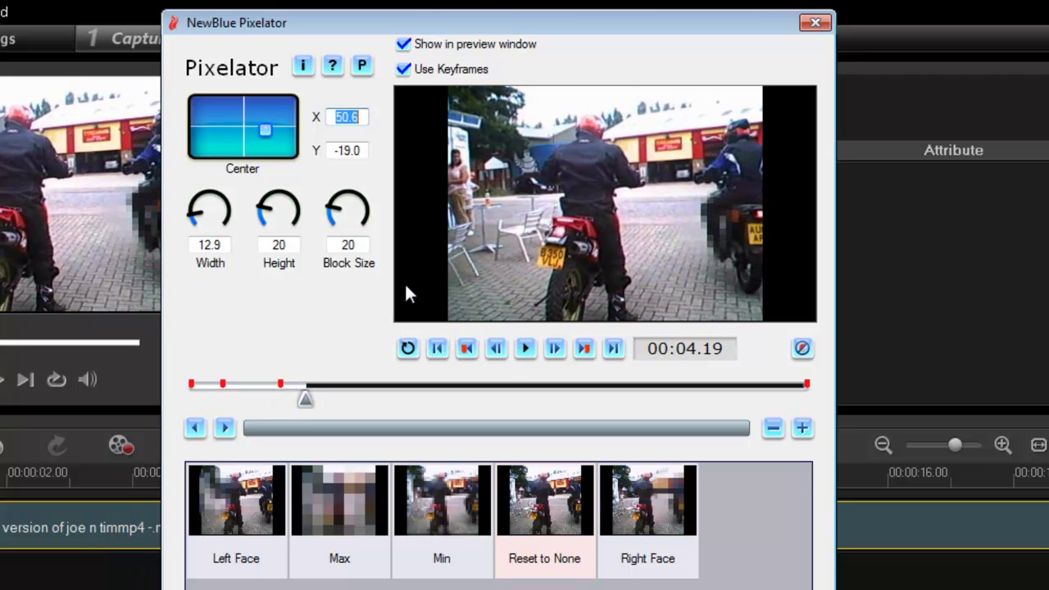
{"action": "left_click", "coordinate": [261, 130]}
{"action": "left_click_drag", "start_coordinate": [262, 136], "coordinate": [275, 133]}
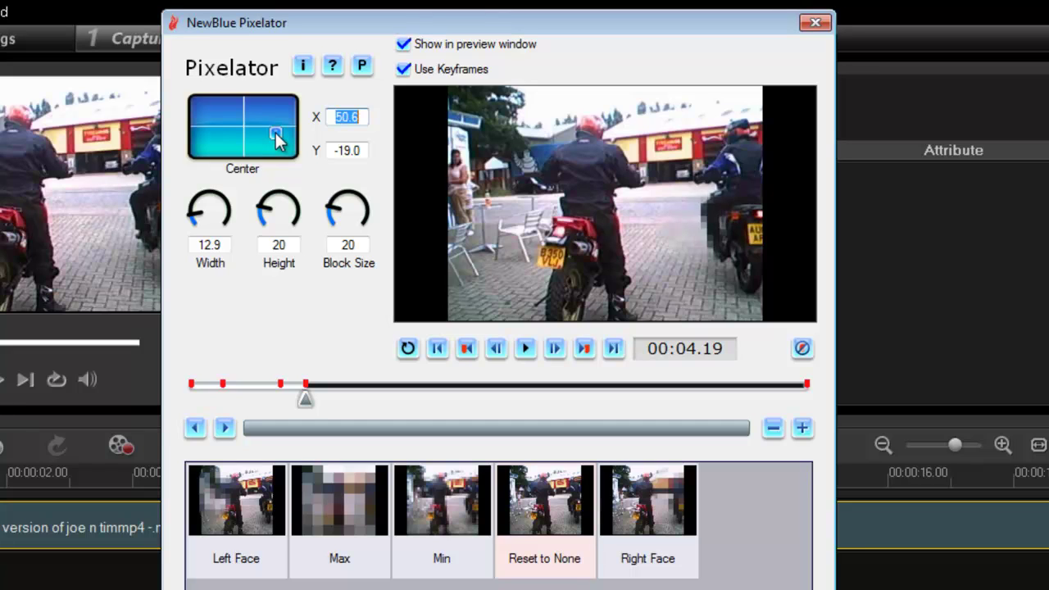
Add a keyframe at 00:07.23 with height 14 and the pixelation centered at X 72.1, Y -21.0
{"action": "left_click", "coordinate": [526, 349]}
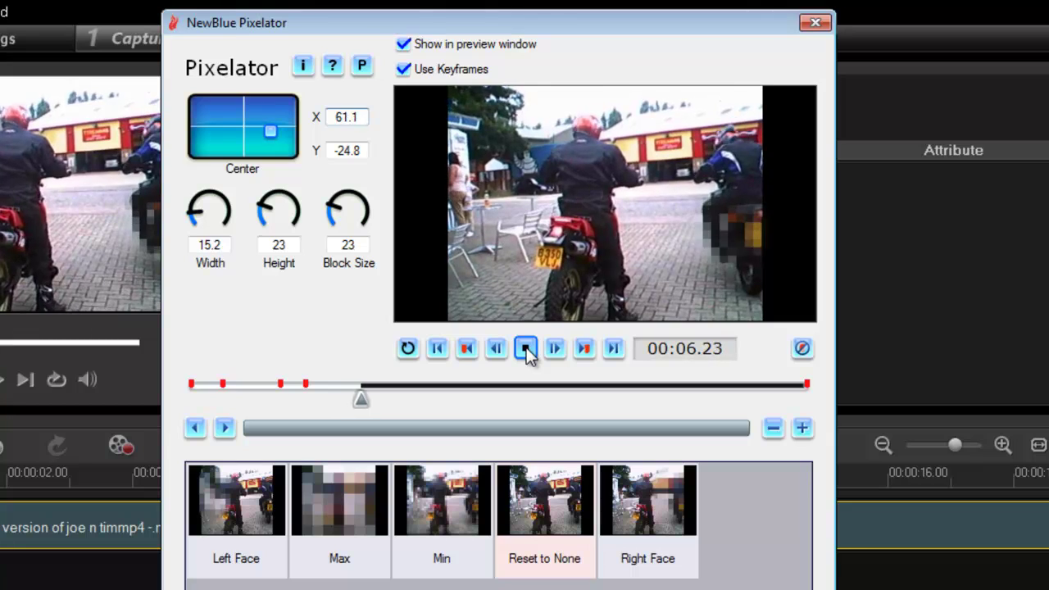
{"action": "left_click", "coordinate": [526, 348]}
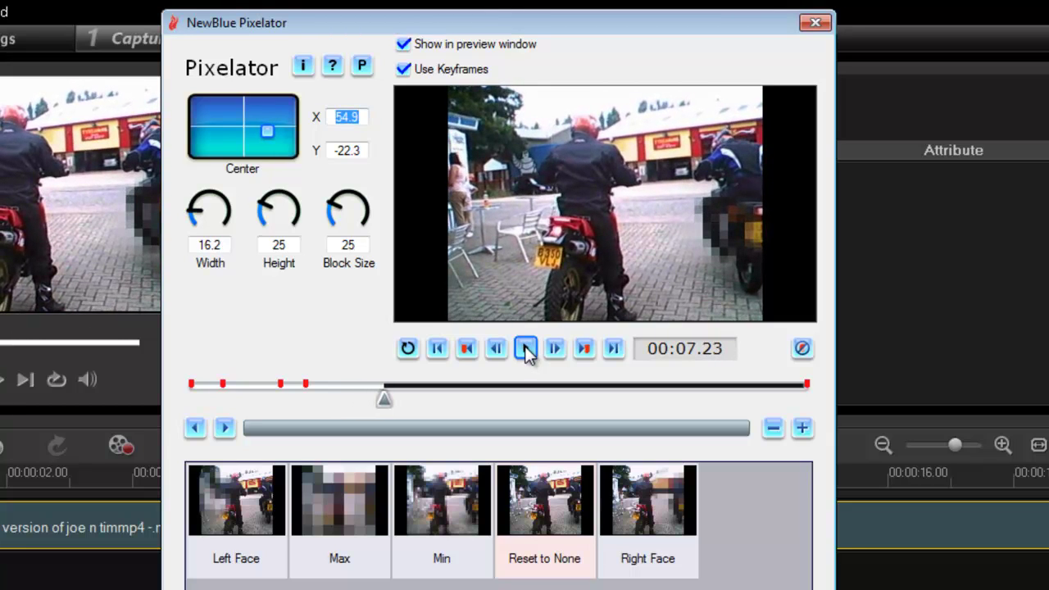
{"action": "left_click", "coordinate": [262, 215]}
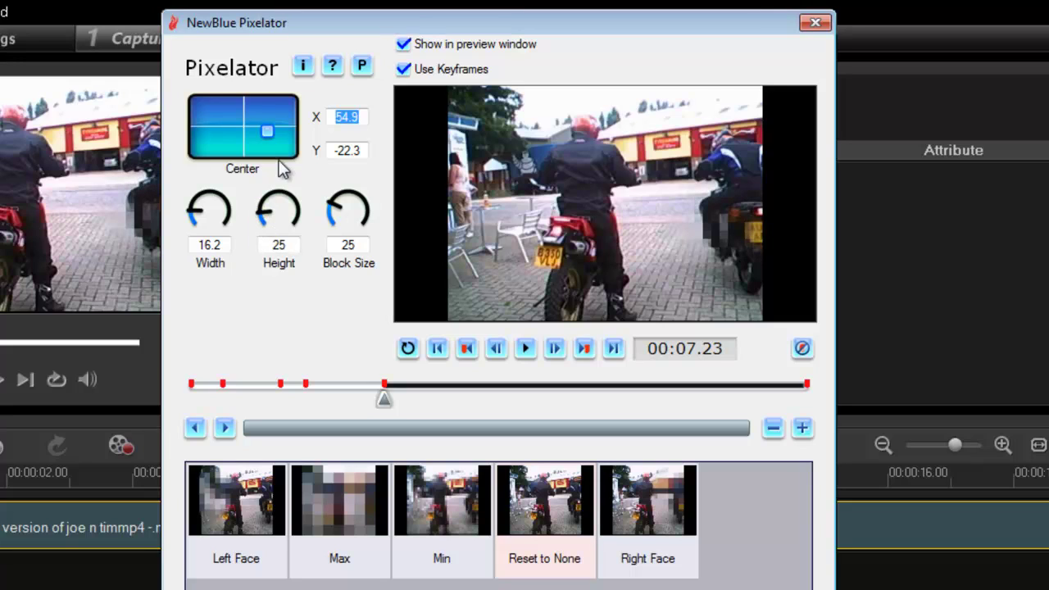
{"action": "left_click", "coordinate": [271, 132]}
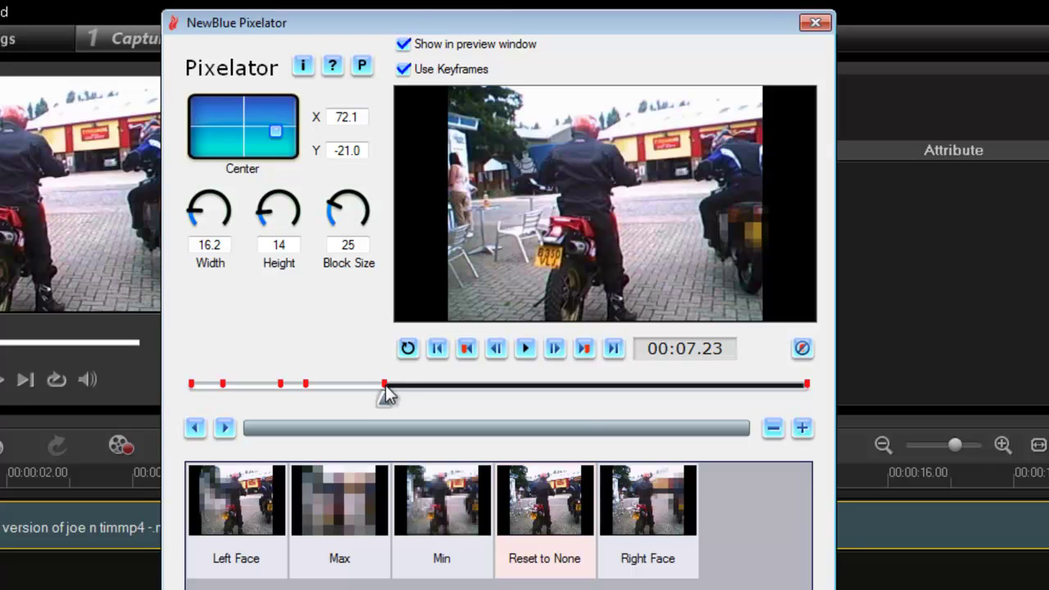
Remove the keyframe at 00:07.23 from the second Pixelator filter
{"action": "left_click", "coordinate": [802, 348]}
{"action": "left_click", "coordinate": [555, 349]}
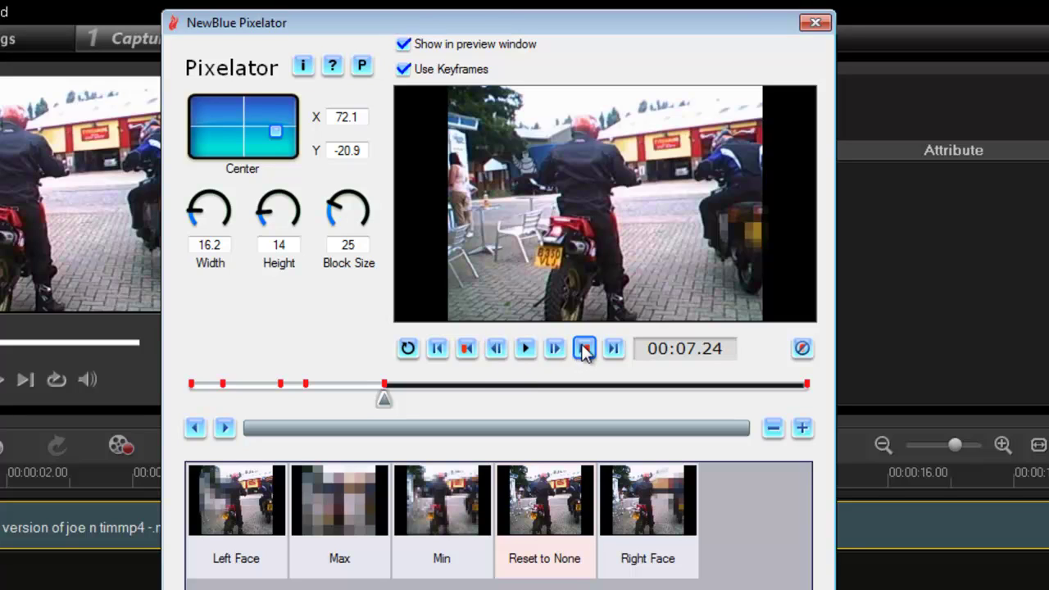
{"action": "left_click", "coordinate": [802, 349]}
{"action": "left_click", "coordinate": [478, 479]}
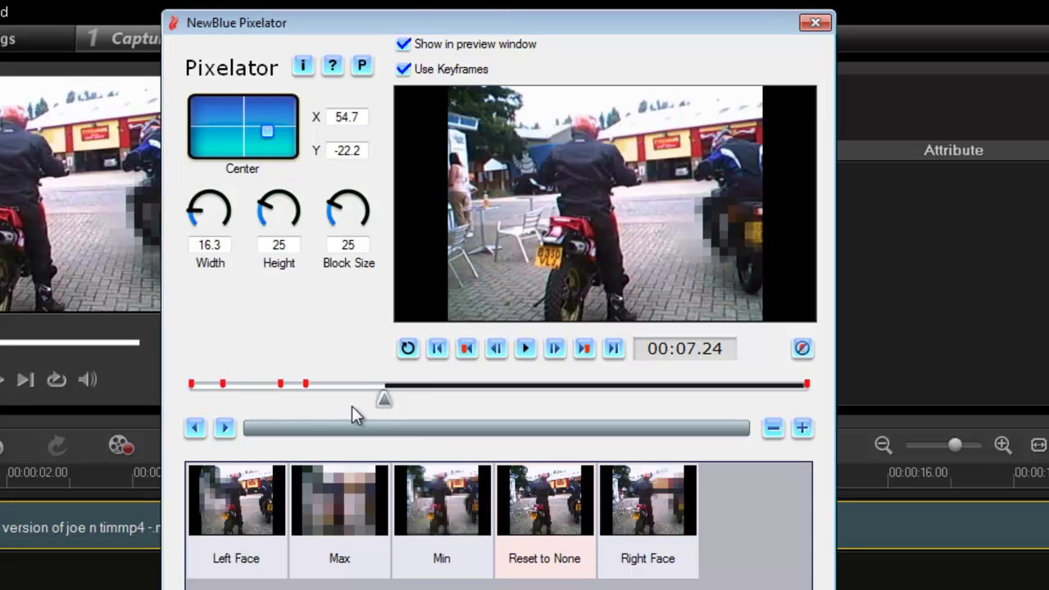
Add a keyframe at 00:07.24 with the pixelation centered at X 65.1, Y -20.9, and accept the filter settings
{"action": "left_click", "coordinate": [277, 135]}
{"action": "left_click", "coordinate": [276, 131]}
{"action": "left_click_drag", "start_coordinate": [276, 127], "coordinate": [274, 127]}
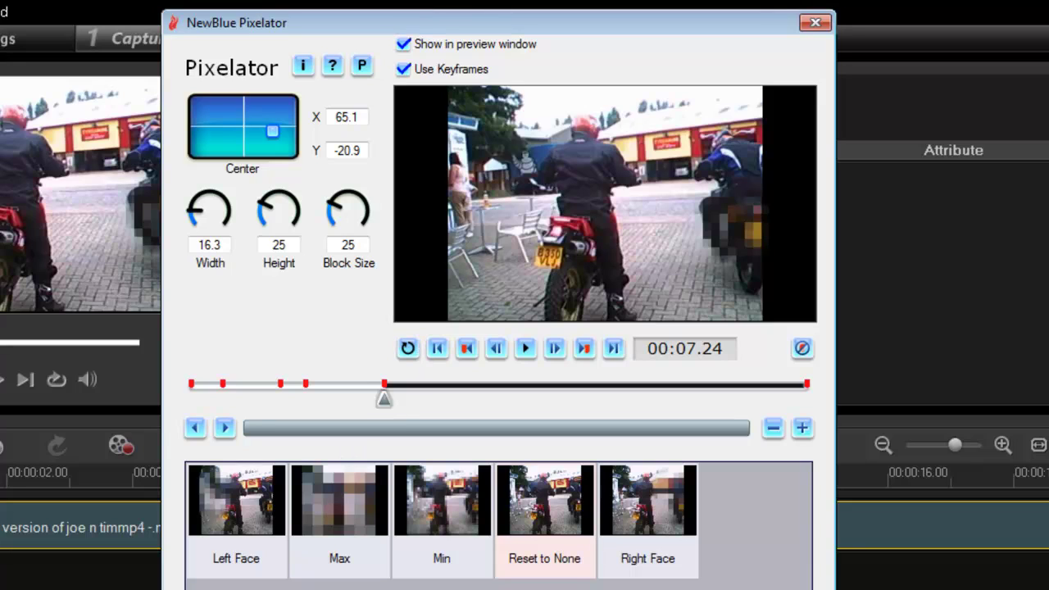
{"action": "key", "text": "Return"}
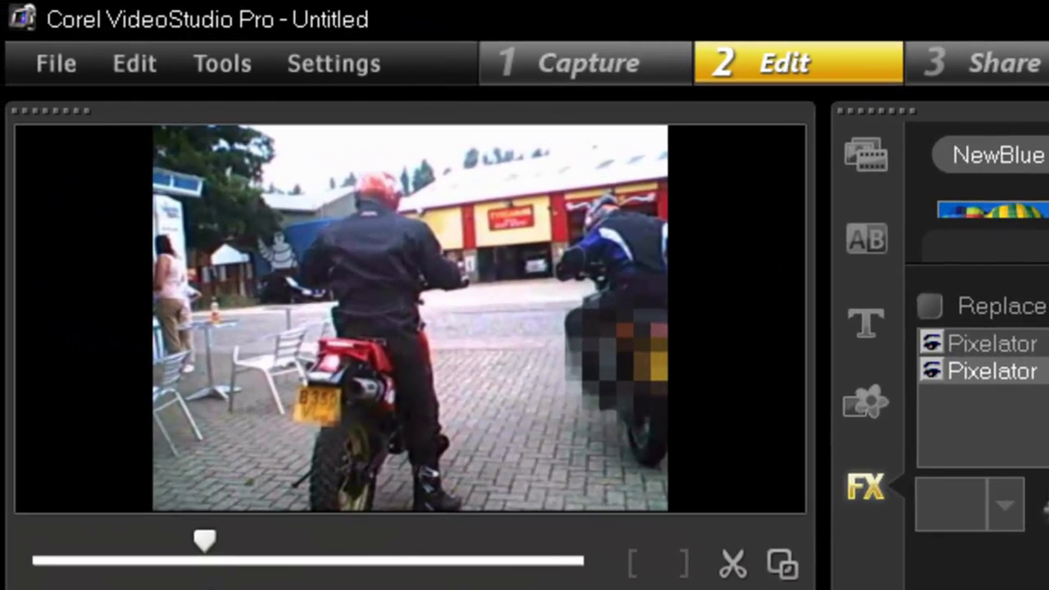
Play the clip from its beginning to review the pixelation on both number plates
{"action": "key", "text": "Home"}
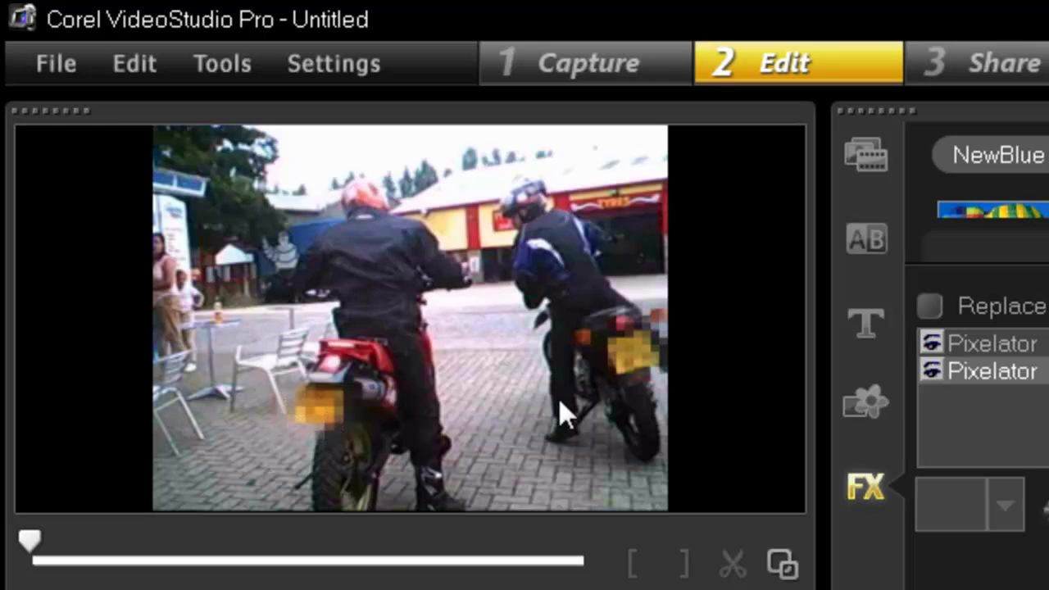
{"action": "key", "text": "space"}
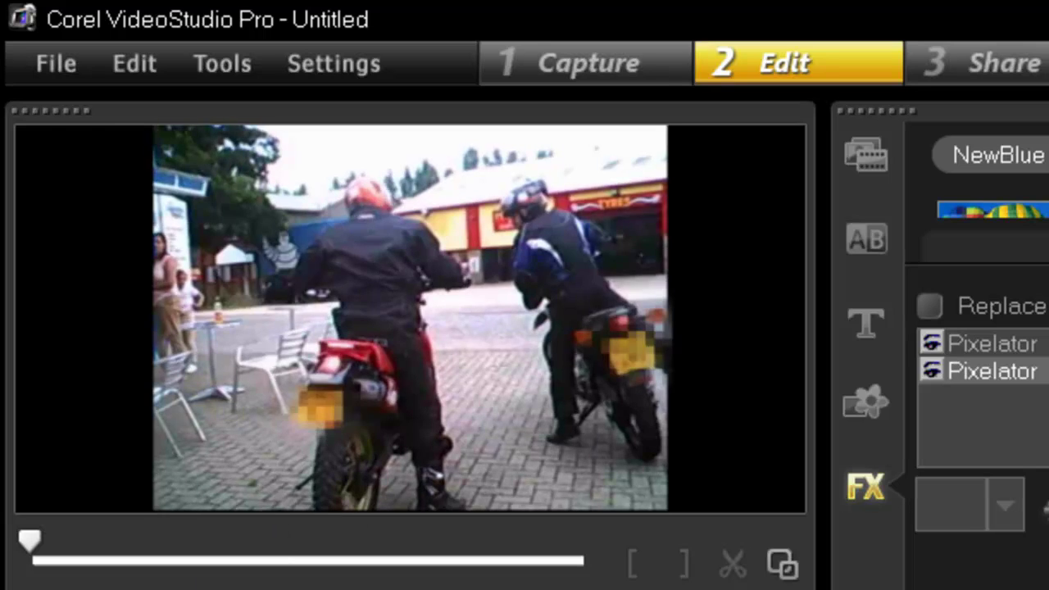